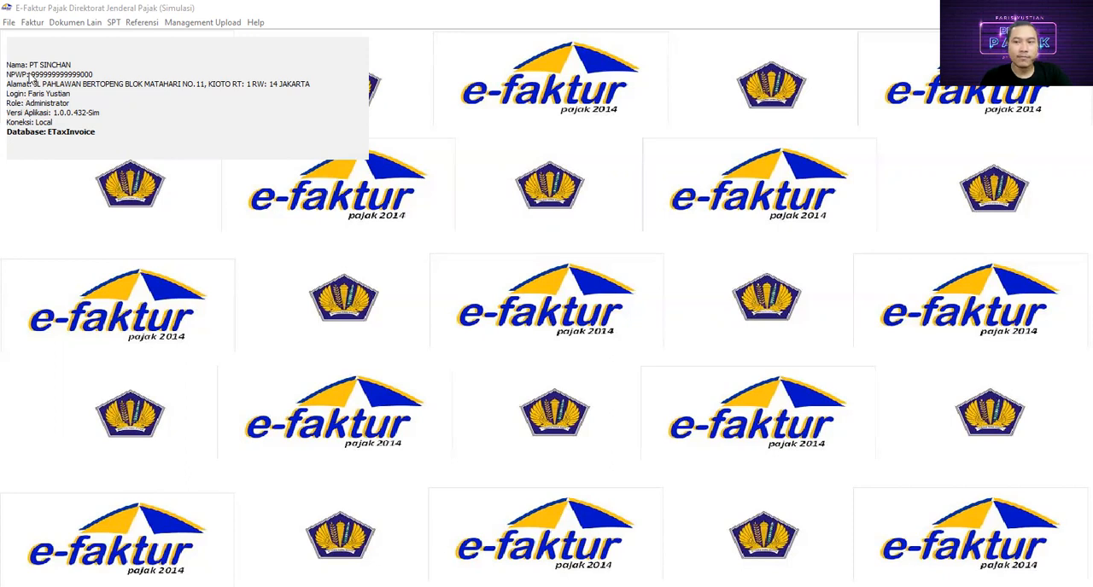
# - Open the output tax invoice administration list (Pajak Keluaran) and refresh it to load the recorded invoices
pyautogui.click(33, 23)
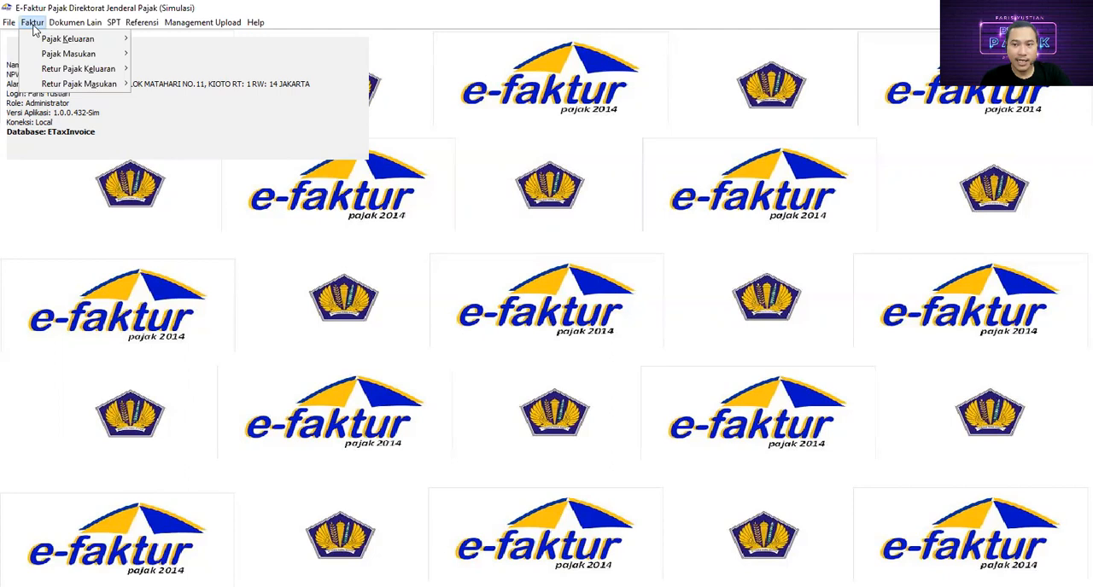
pyautogui.moveTo(35, 43)
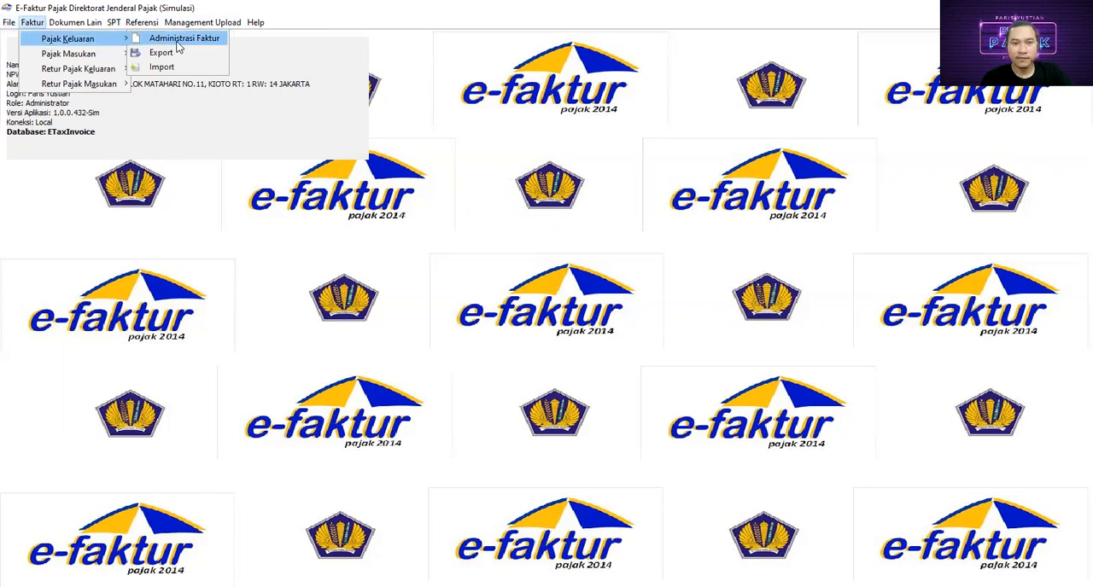
pyautogui.click(178, 45)
pyautogui.moveTo(176, 43); pyautogui.dragTo(339, 105)
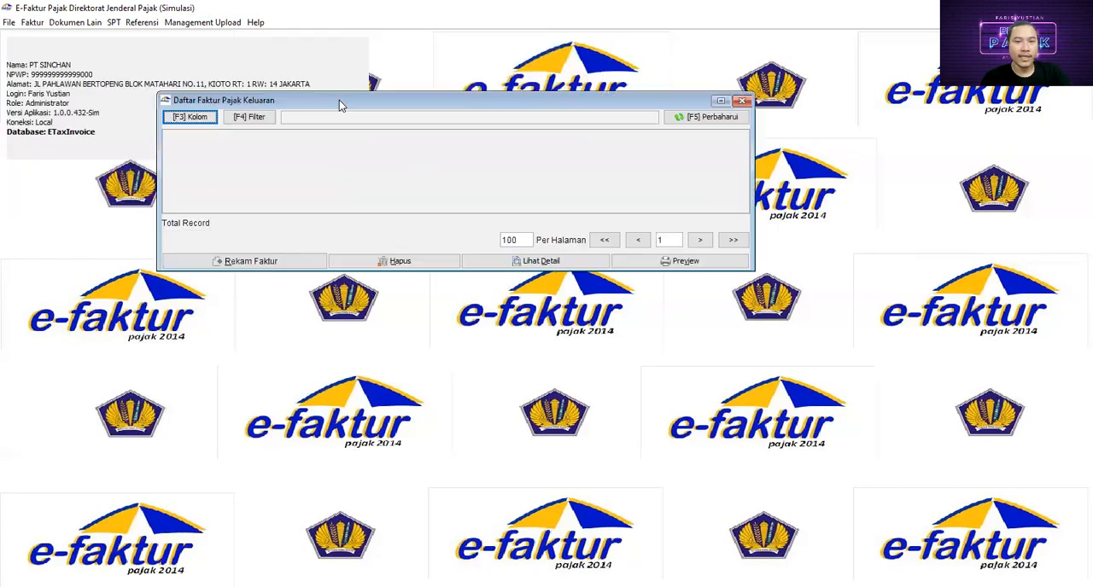
pyautogui.click(705, 118)
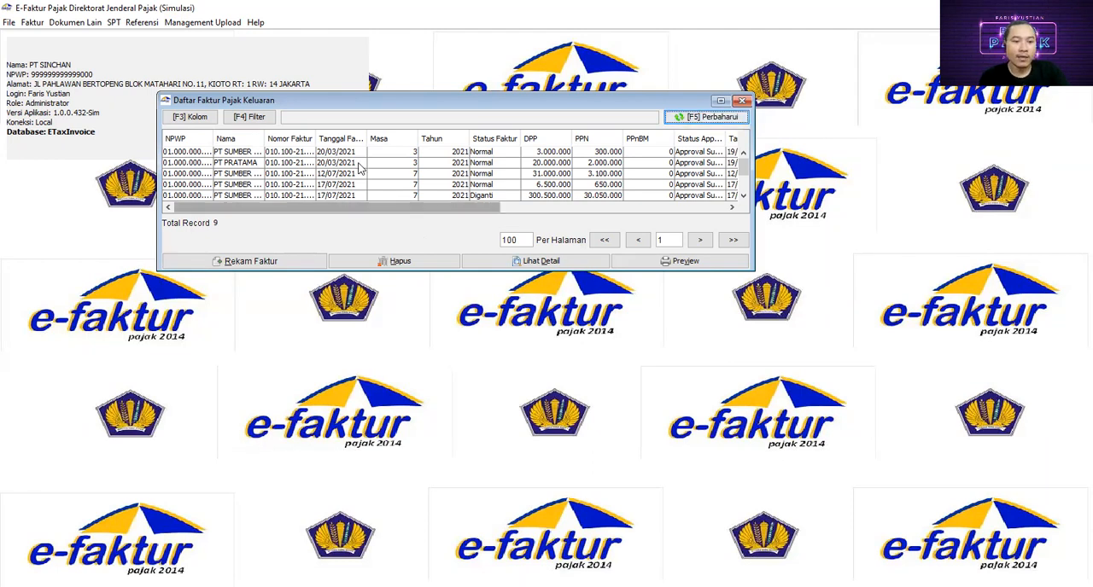
# - Start recording a new invoice with transaction detail "1 - Kepada Pihak yang Bukan Pemungut PPN" and invoice type "1 - Faktur Pajak"
pyautogui.click(272, 266)
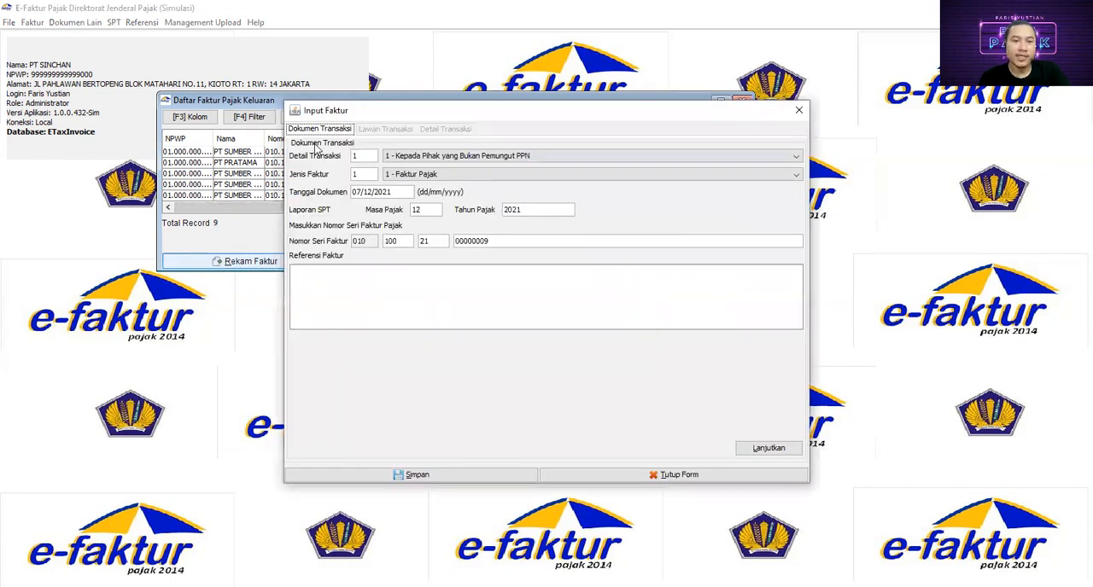
pyautogui.click(399, 158)
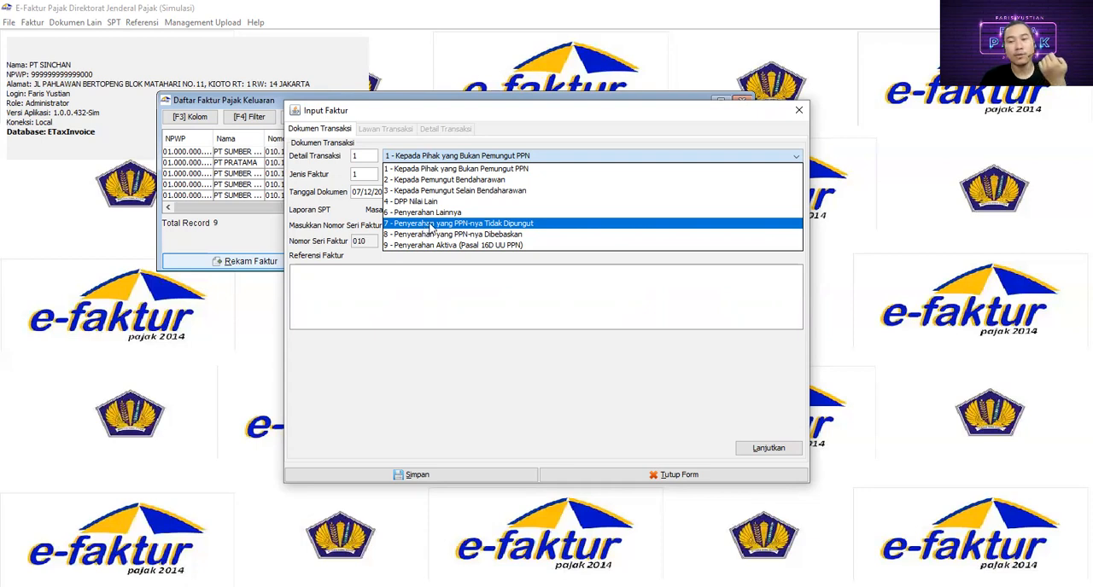
pyautogui.click(425, 170)
pyautogui.click(435, 175)
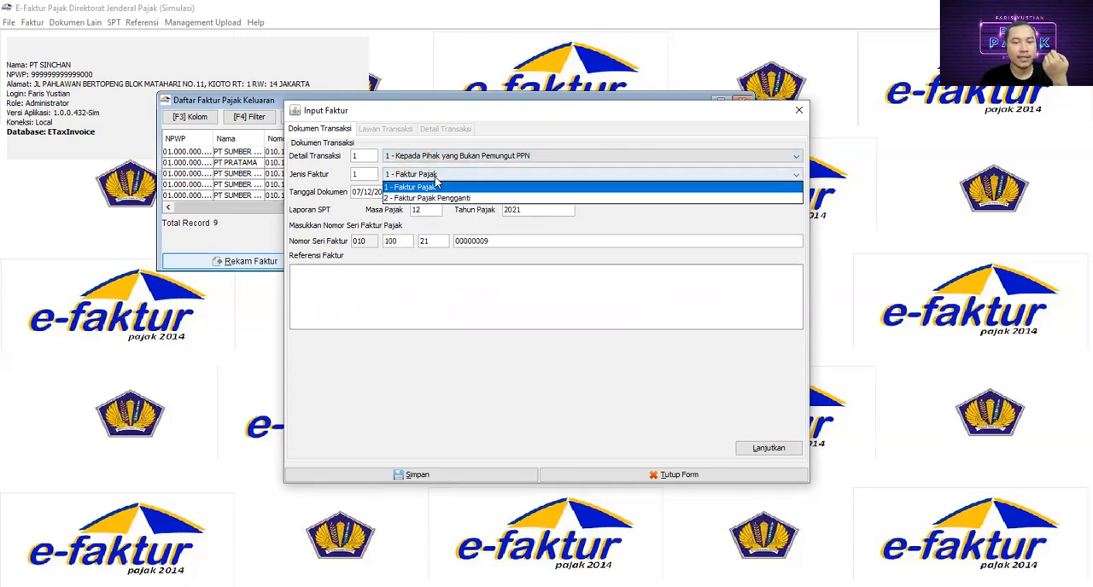
pyautogui.click(431, 187)
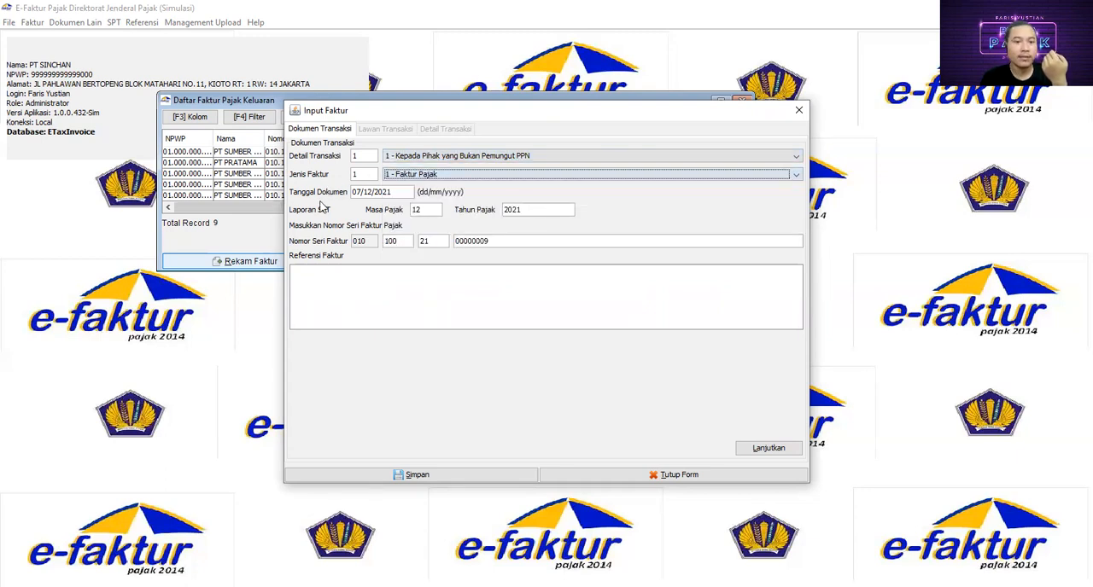
# - Set the document date to 30/11/2021 and the tax period (Masa Pajak) to 11
pyautogui.click(391, 191)
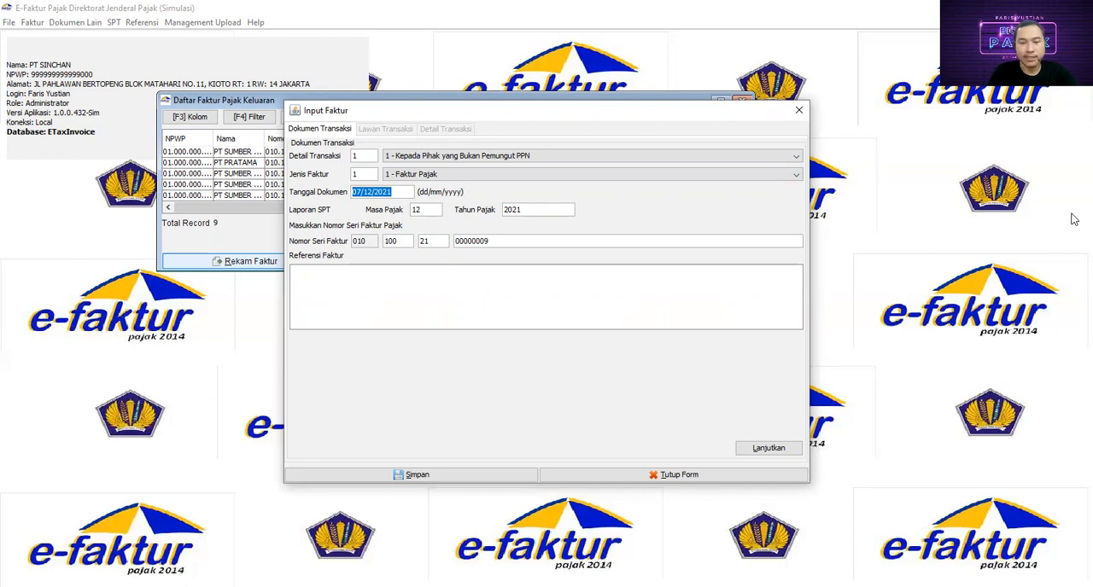
pyautogui.write('30/')
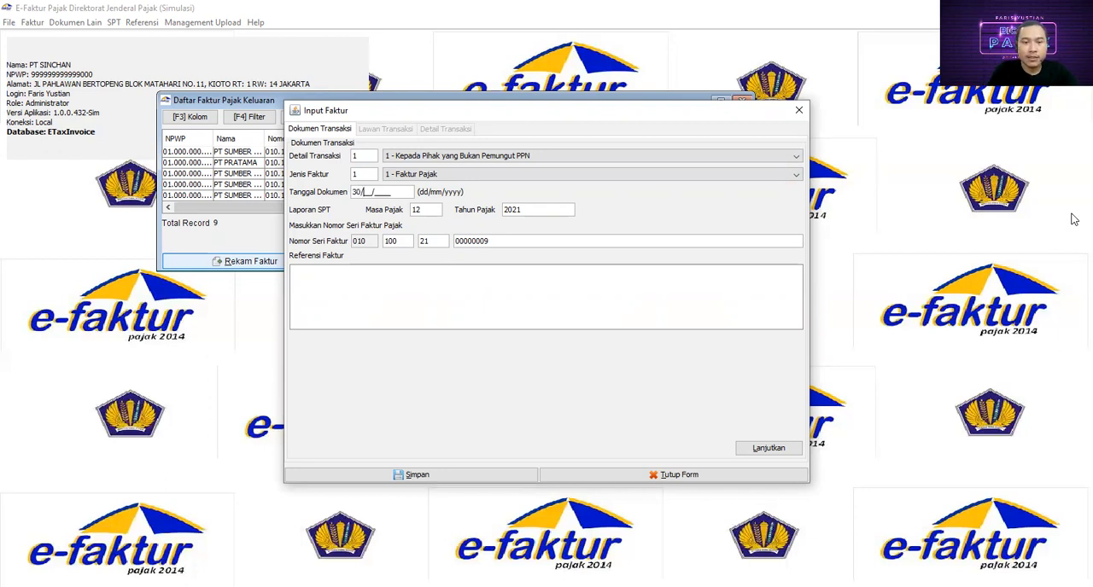
pyautogui.write('11/')
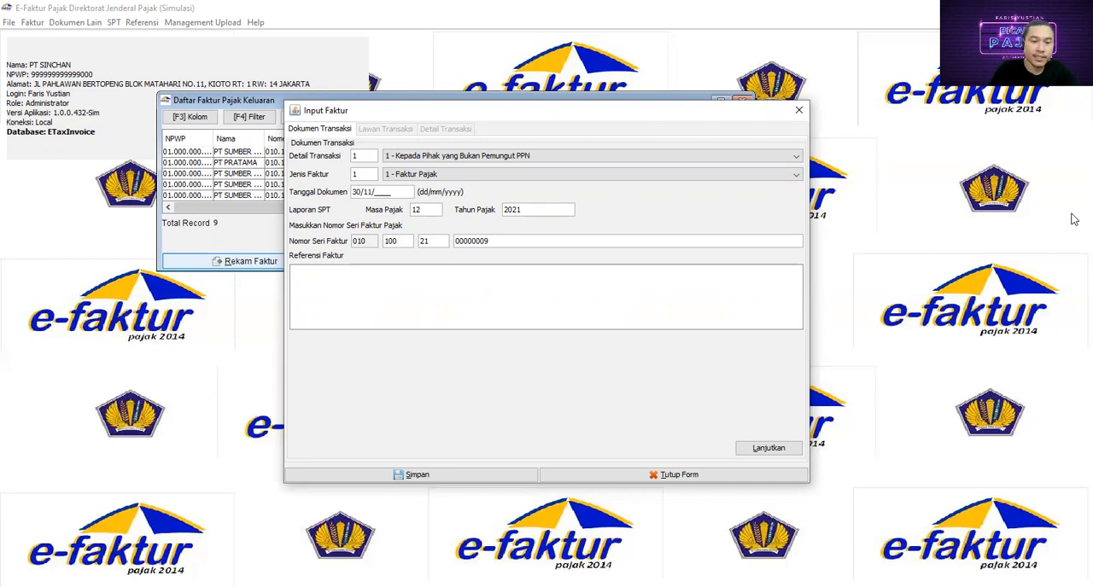
pyautogui.write('2021')
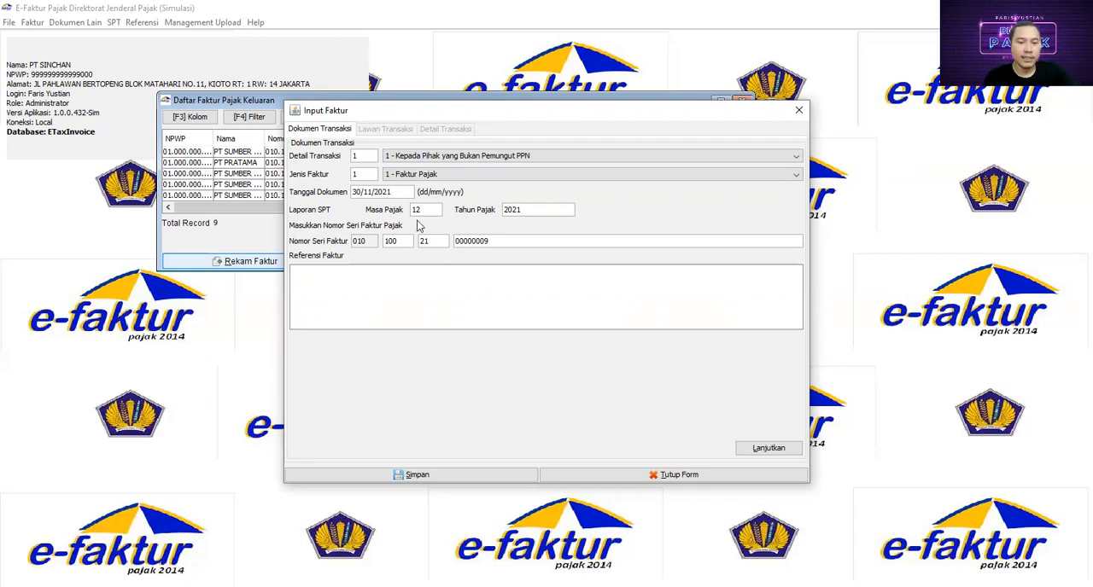
pyautogui.click(427, 212)
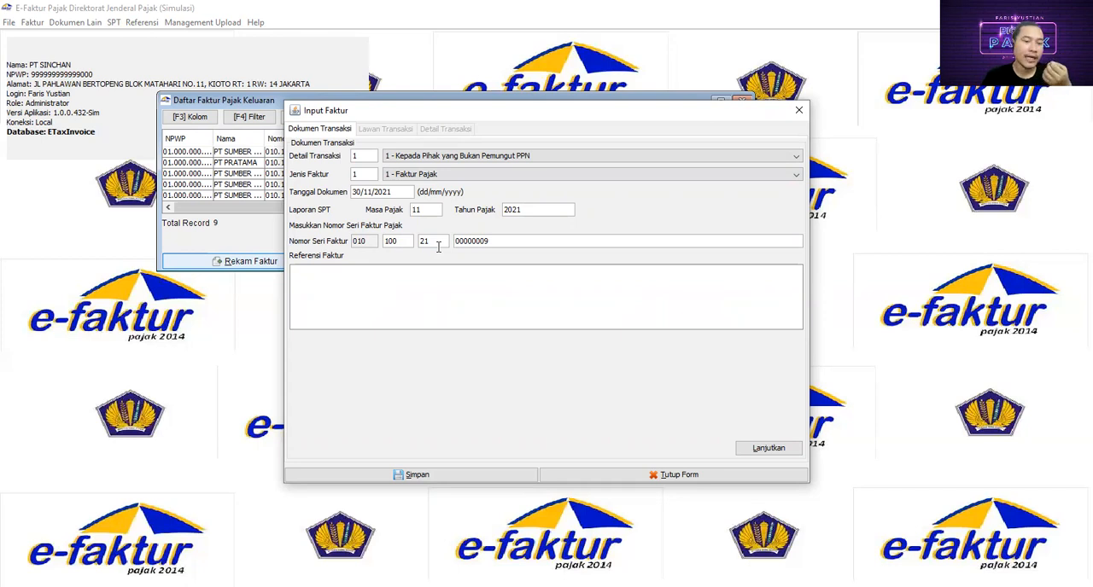
# - Enter "1 Nov 2021: INV:001" as the first line of the invoice reference (Referensi Faktur)
pyautogui.click(394, 280)
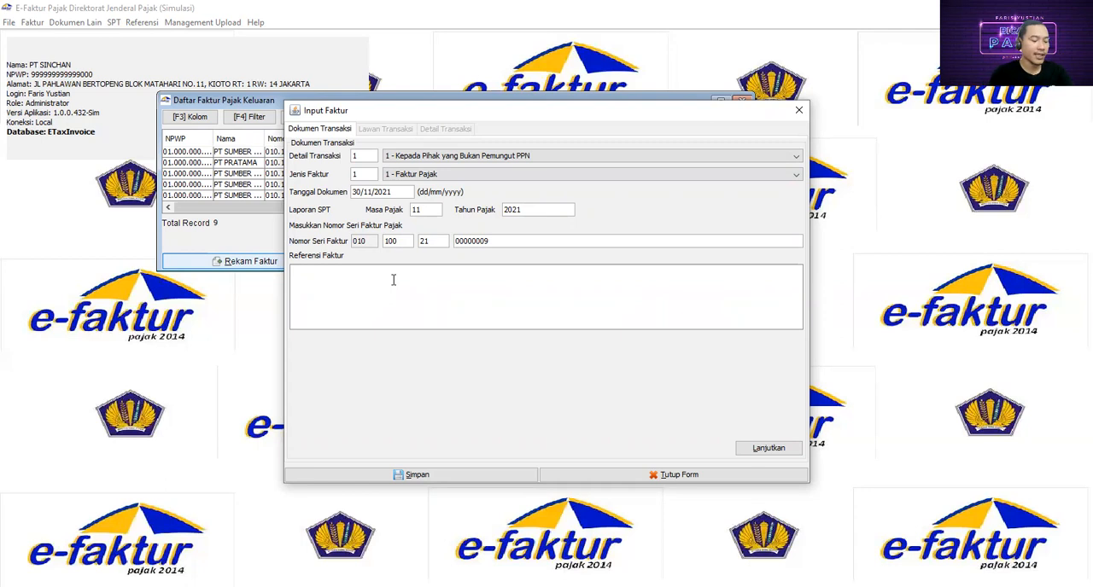
pyautogui.write('1')
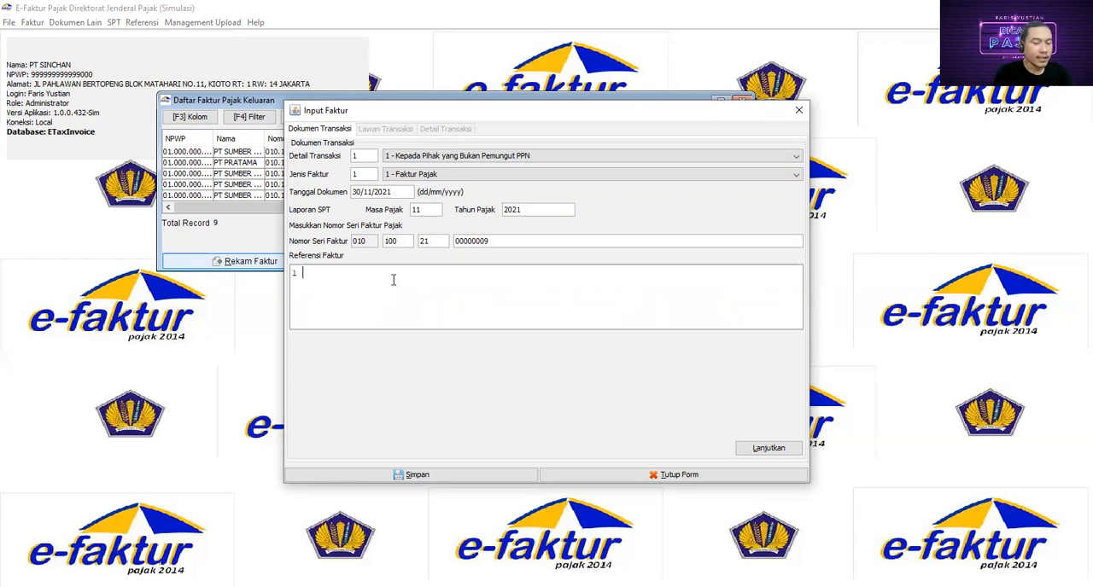
pyautogui.write(' Nov 2021: m')
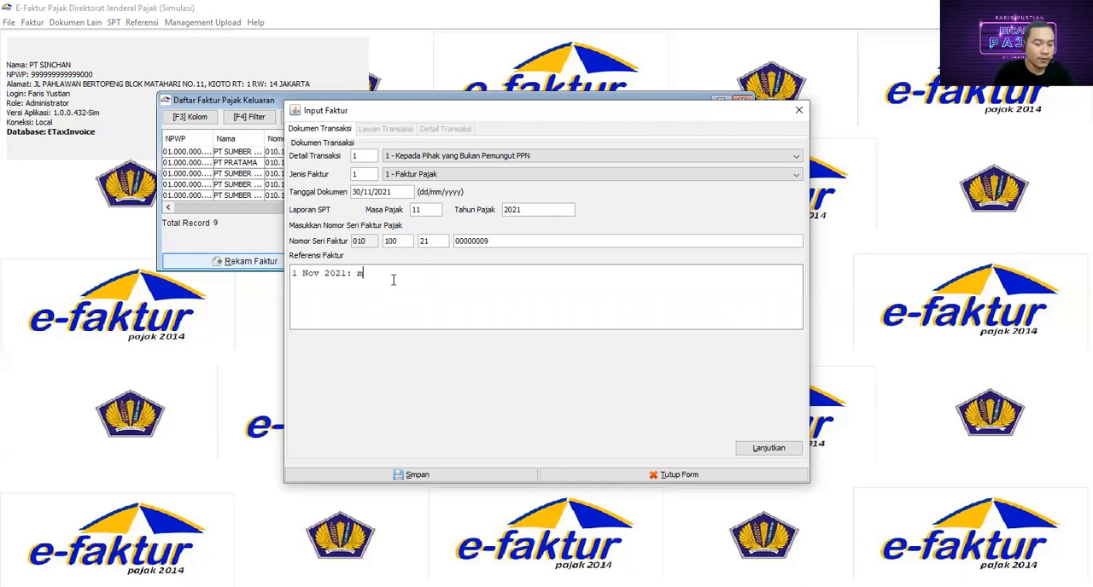
pyautogui.press('BackSpace')
pyautogui.write('INC')
pyautogui.press('BackSpace')
pyautogui.write('V:0')
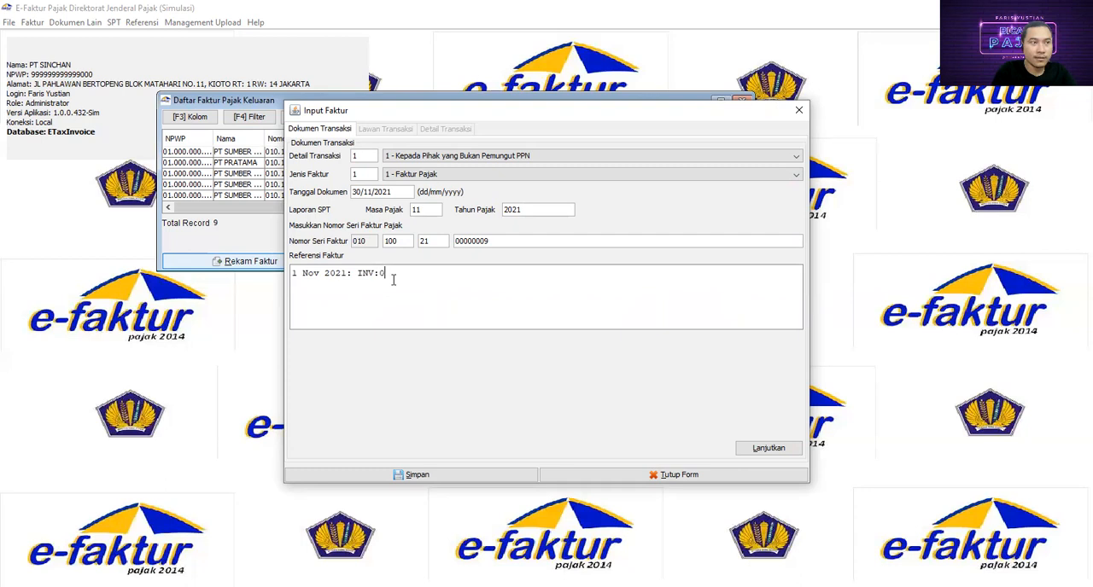
pyautogui.write('01')
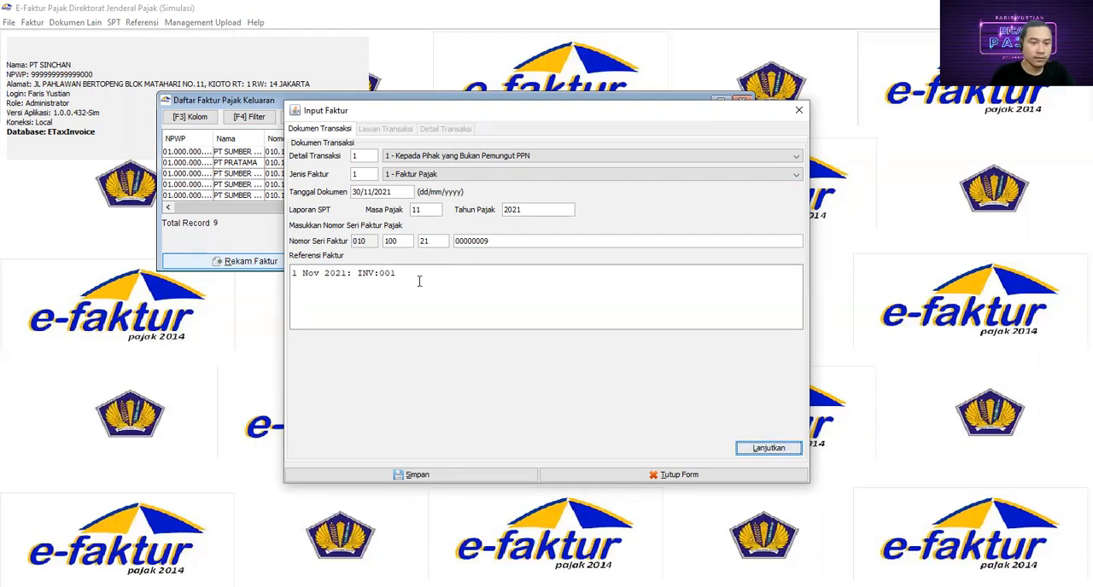
# - Add a second line to the invoice reference reading "5 Nov 2021: INV:002"
pyautogui.press('Return')
pyautogui.write('5 Nov')
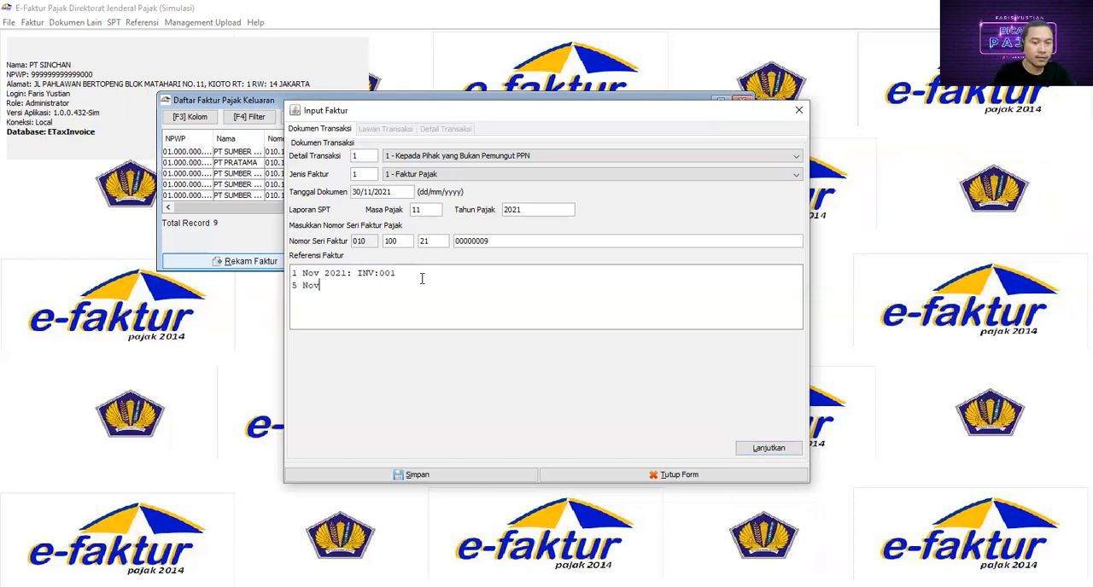
pyautogui.write(' 2021: INV:')
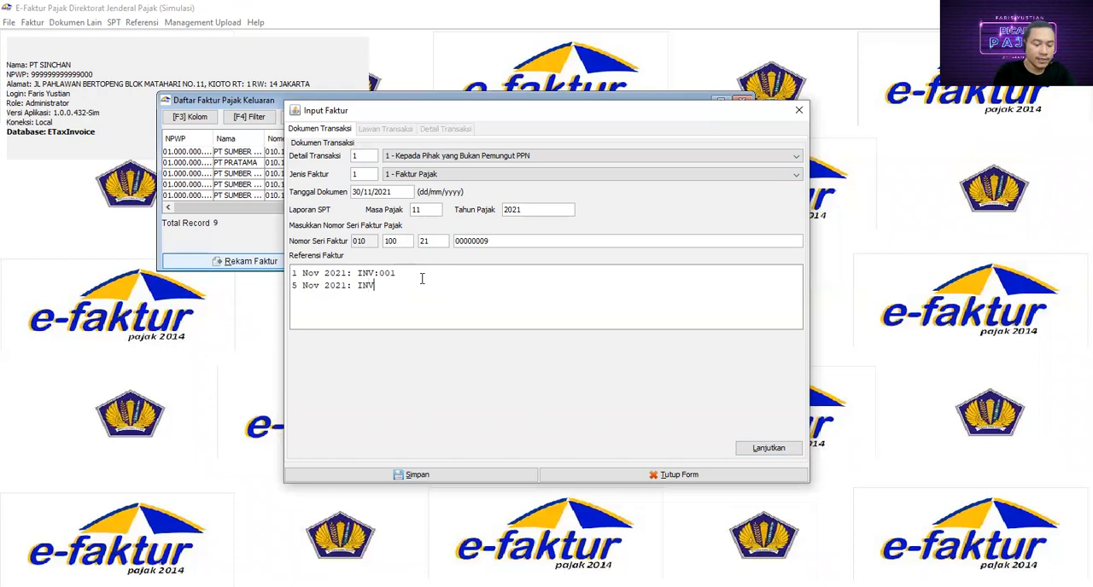
pyautogui.write('002')
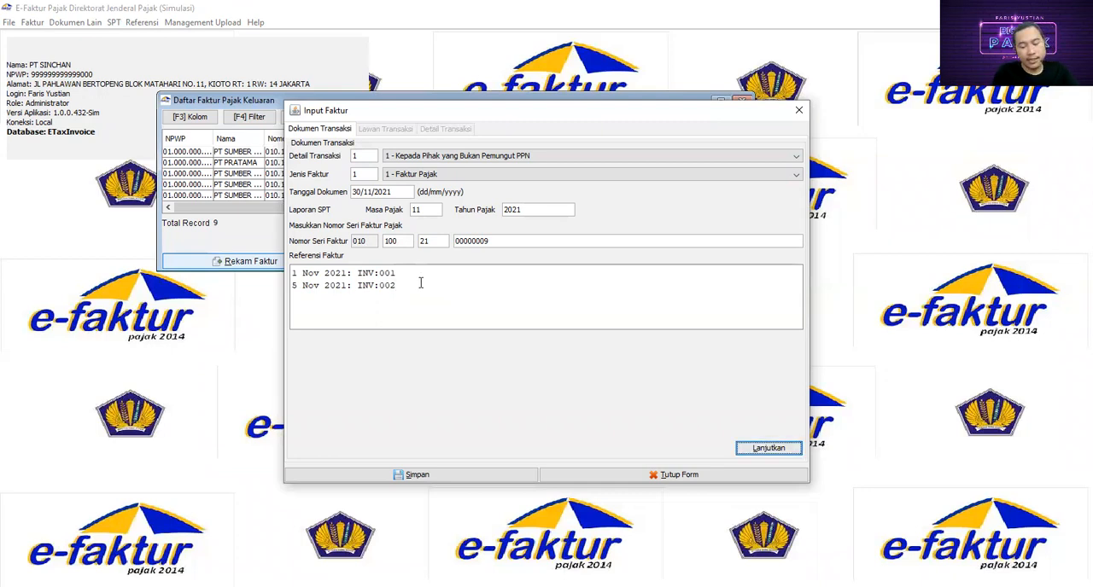
# - Add a third line to the invoice reference reading "10 Nov 2021: INV: 003"
pyautogui.press('Return')
pyautogui.write('10 Nov 2021')
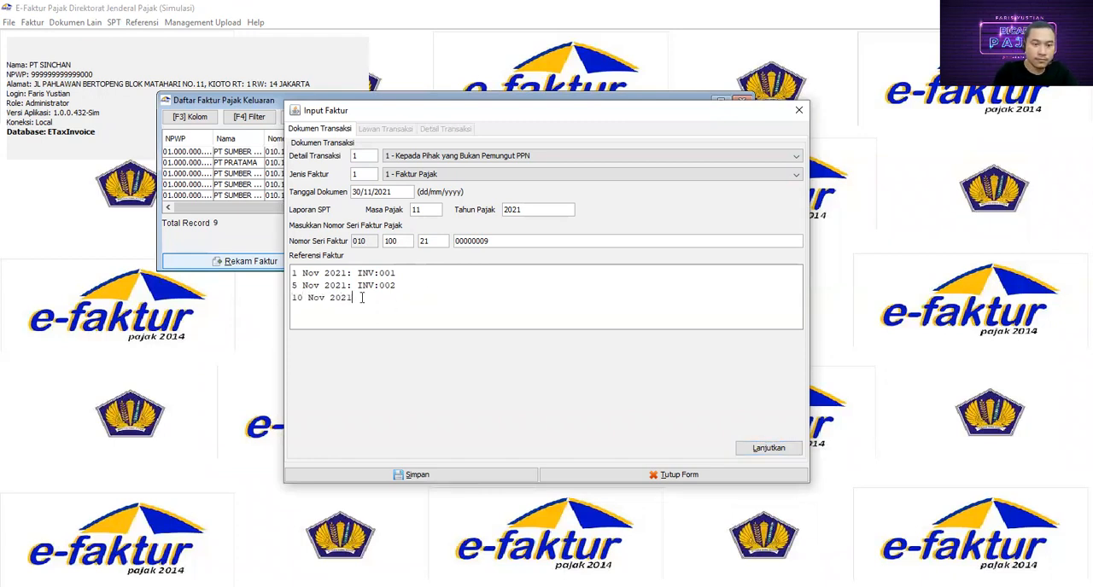
pyautogui.write(': INV')
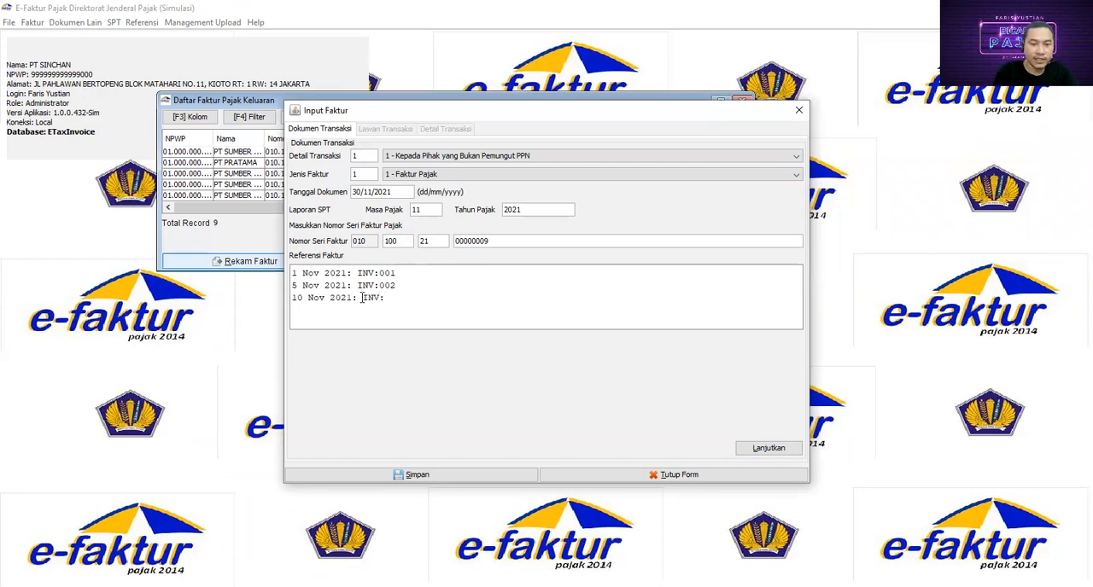
pyautogui.write(': 003')
pyautogui.press('Tab')
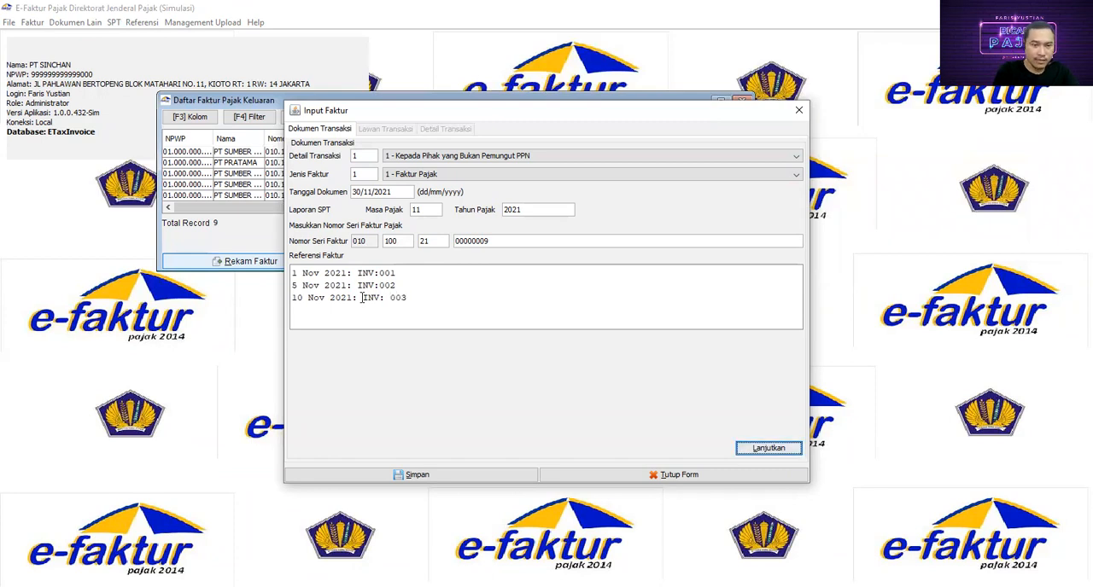
# - Add a fourth line to the invoice reference reading "15 Nov 2021: INV: 004"
pyautogui.click(315, 311)
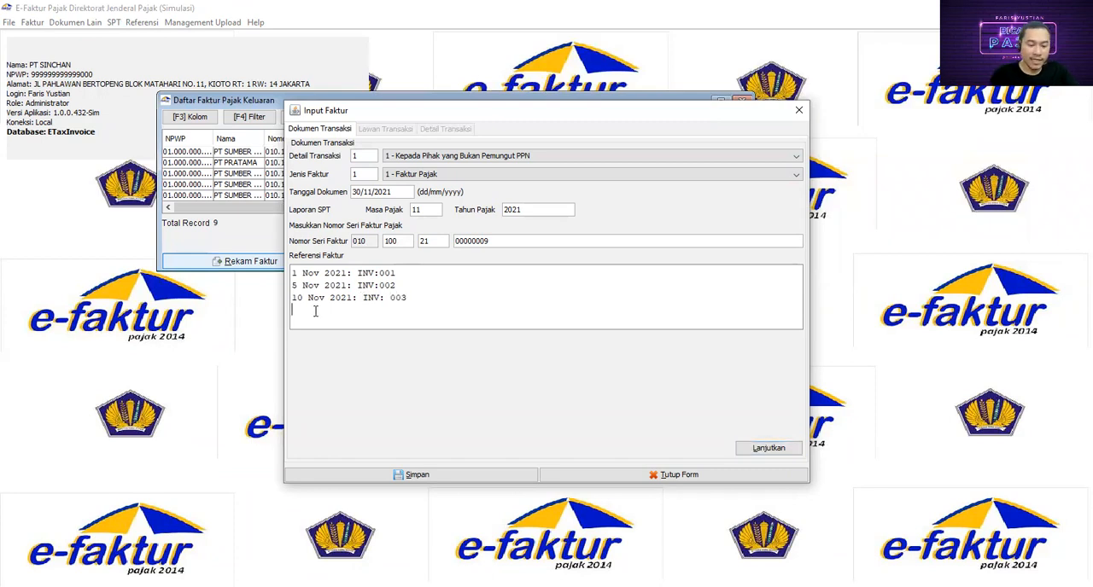
pyautogui.write('15 N')
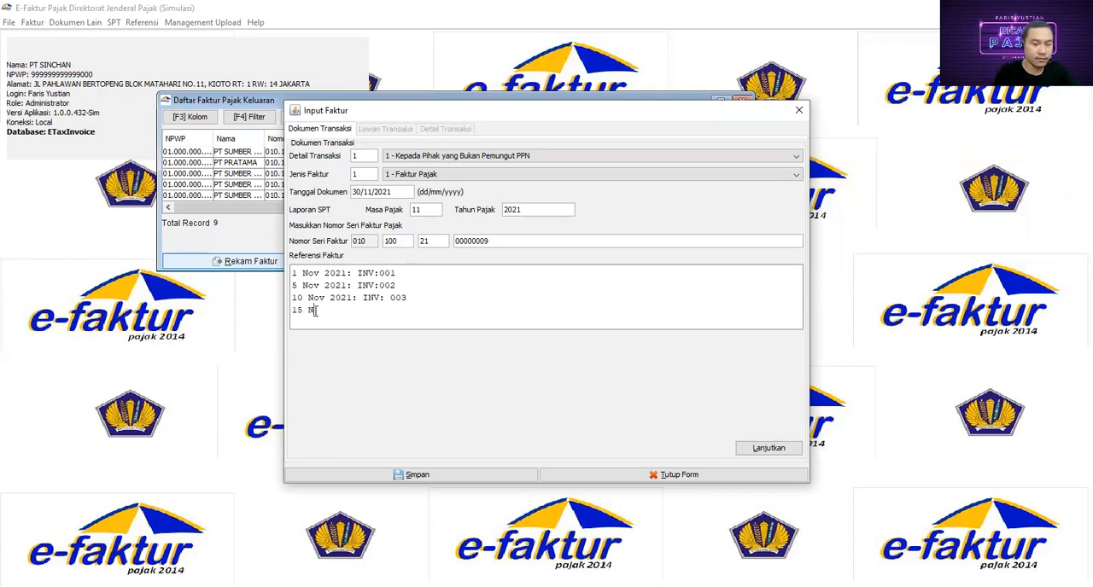
pyautogui.write('ov 2021: IN')
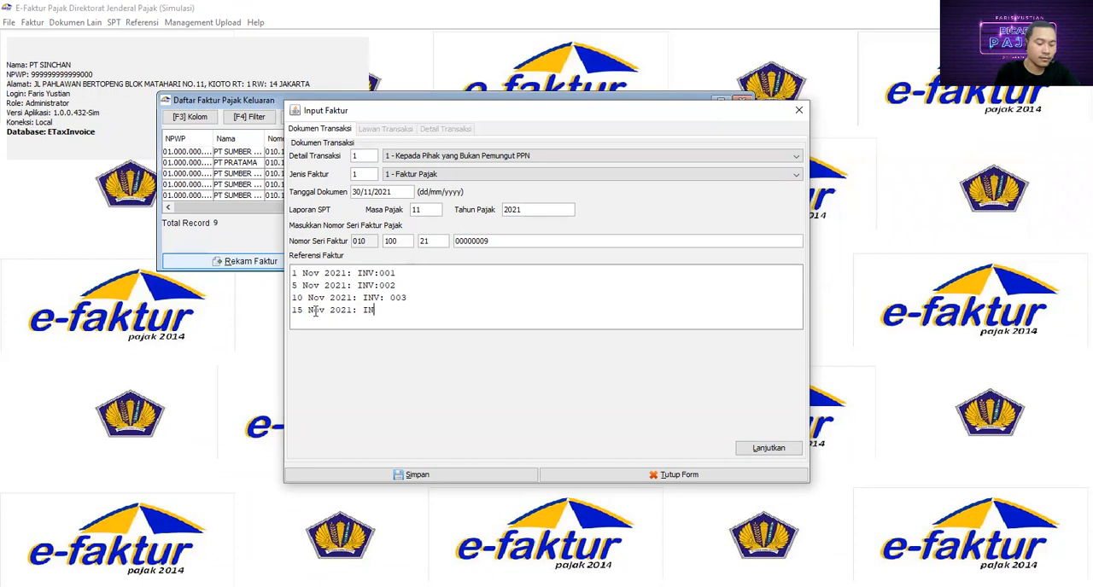
pyautogui.write('V:')
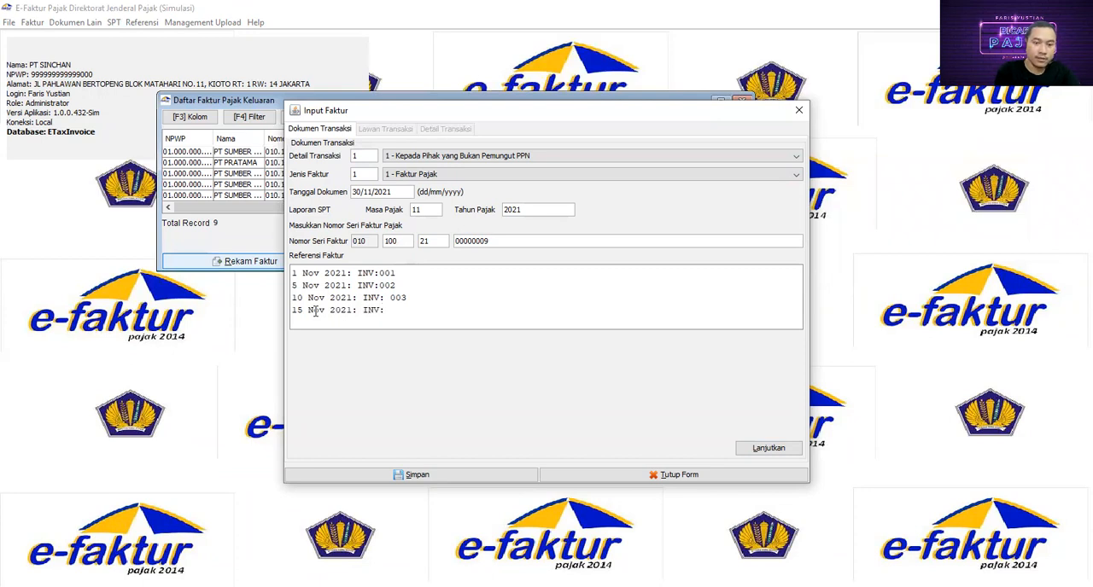
pyautogui.write(' 005')
pyautogui.press('BackSpace')
pyautogui.write('4')
pyautogui.press('Tab')
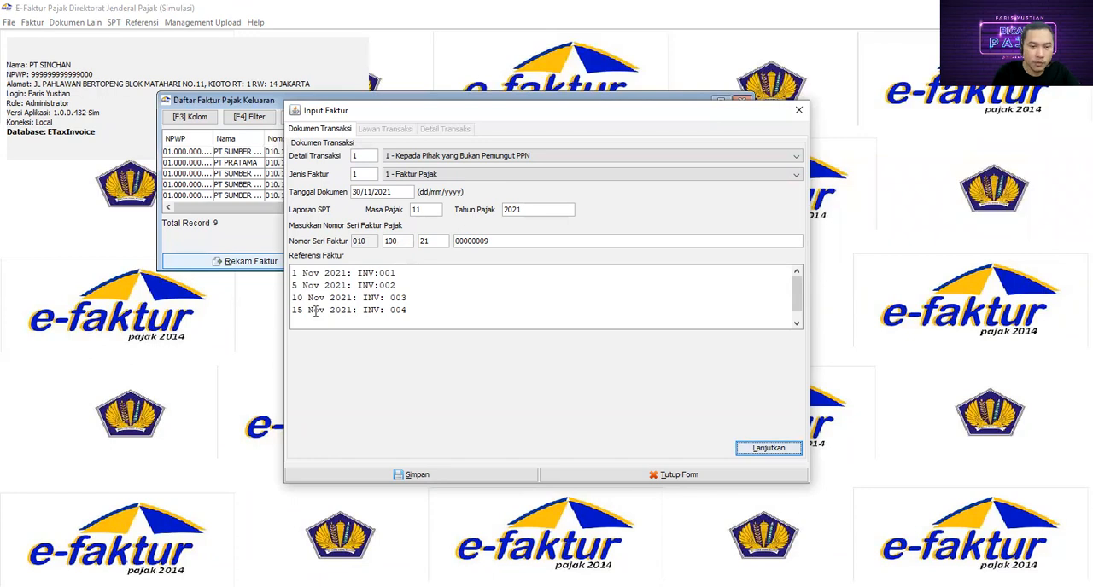
# - Add a fifth line to the invoice reference reading "20 Nov 2021: INV: 005" and review the entries
pyautogui.click(312, 320)
pyautogui.write('20 Nov')
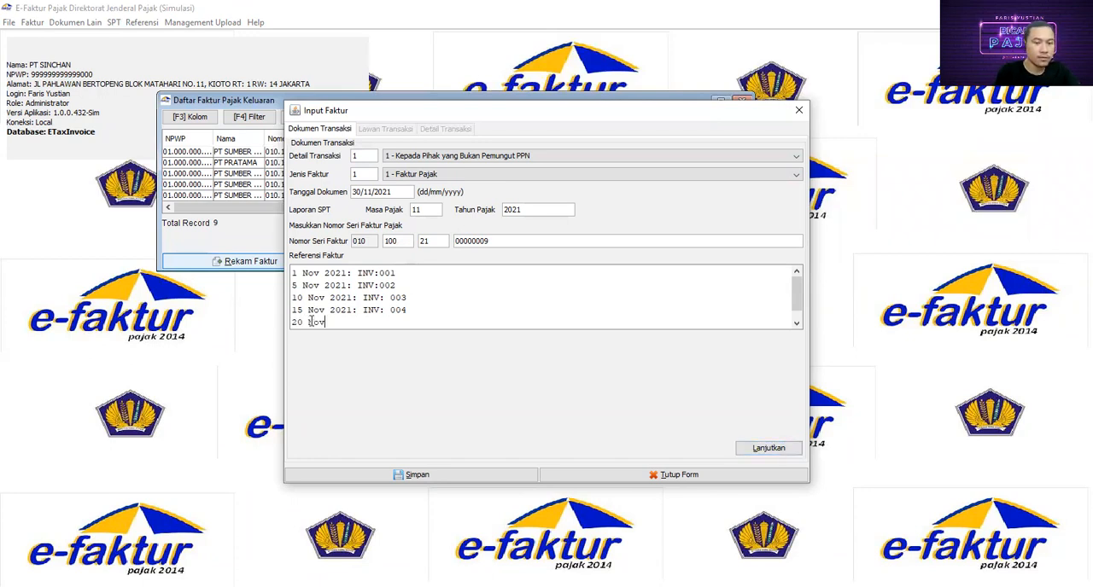
pyautogui.write(' 2021: ')
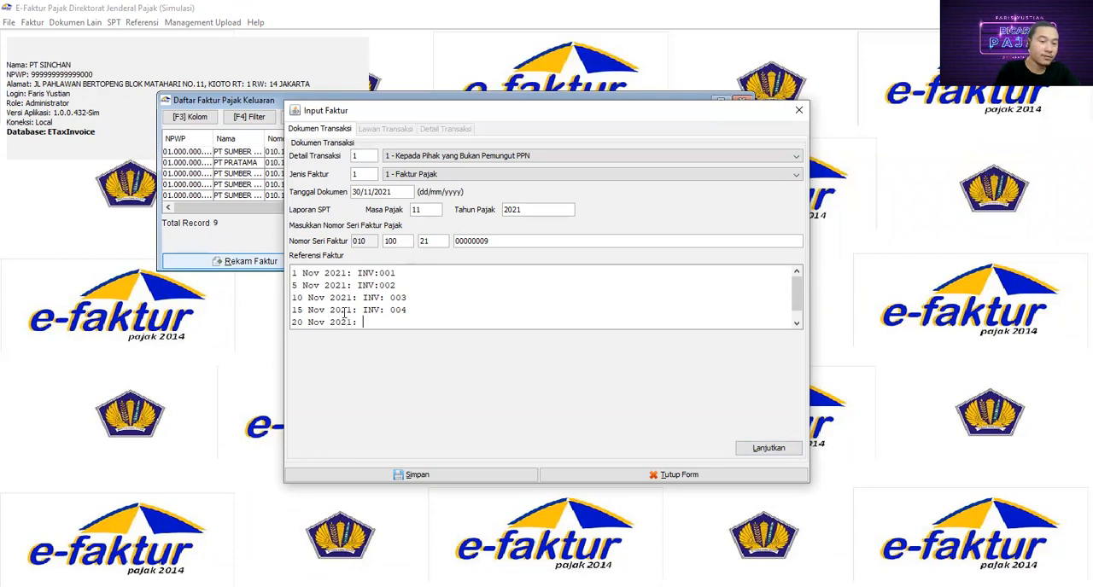
pyautogui.write('inv')
pyautogui.press('BackSpace')
pyautogui.press('BackSpace')
pyautogui.press('BackSpace')
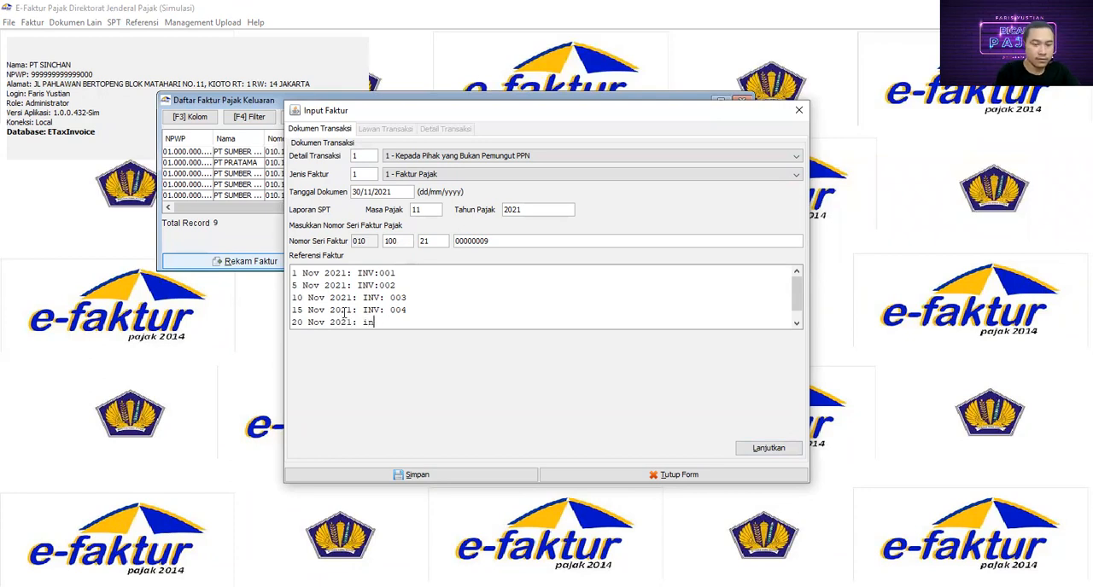
pyautogui.write('INV: 005')
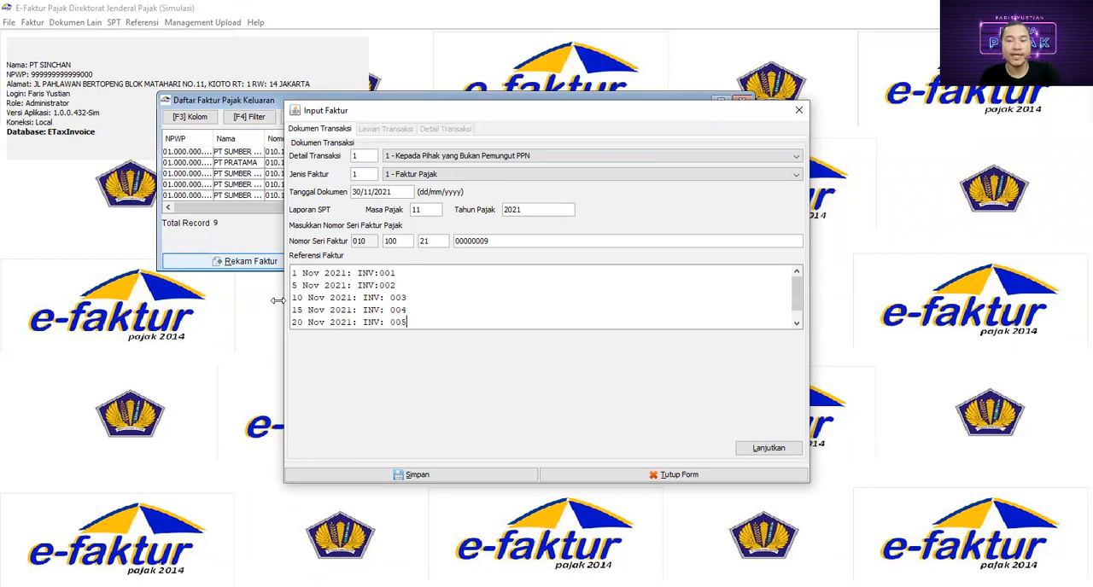
pyautogui.click(424, 275)
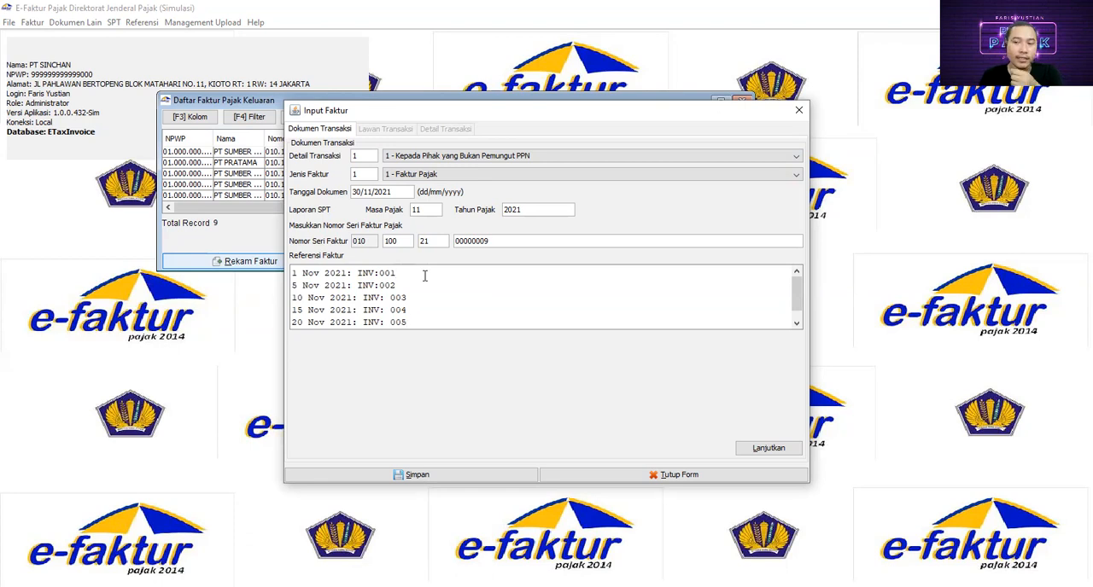
pyautogui.scroll(-1, 417, 311)
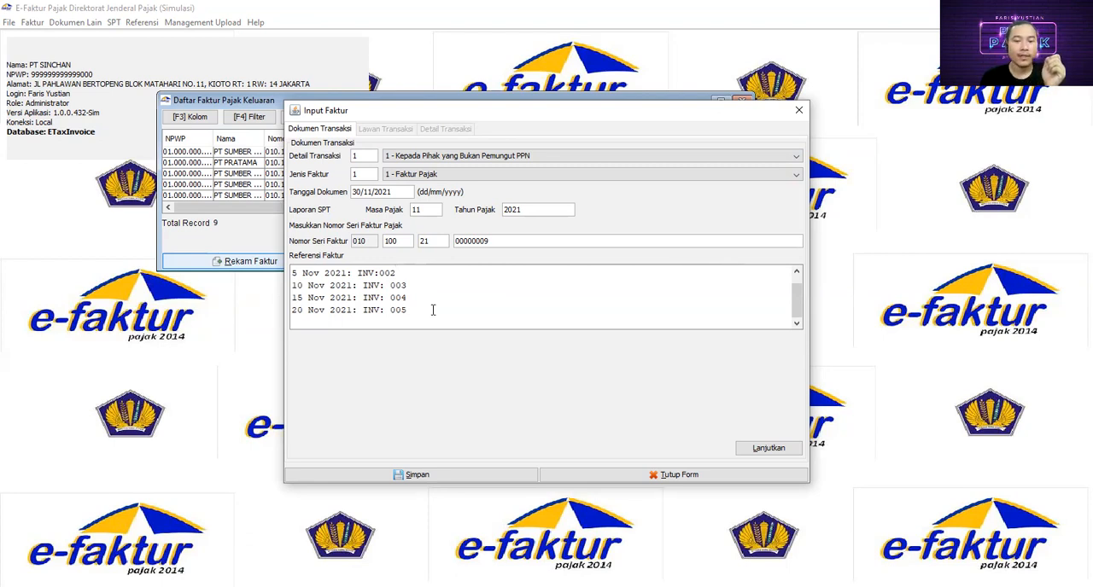
# - Continue to the counterparty details and choose PT SUMBER REJEKI from the reference list as the buyer
pyautogui.click(767, 450)
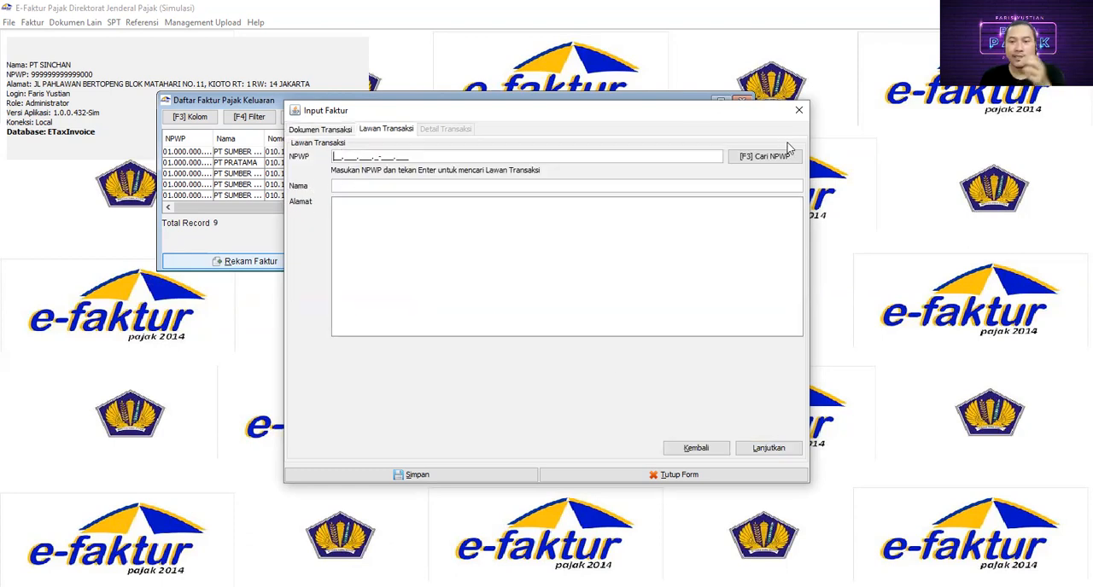
pyautogui.click(762, 158)
pyautogui.click(691, 213)
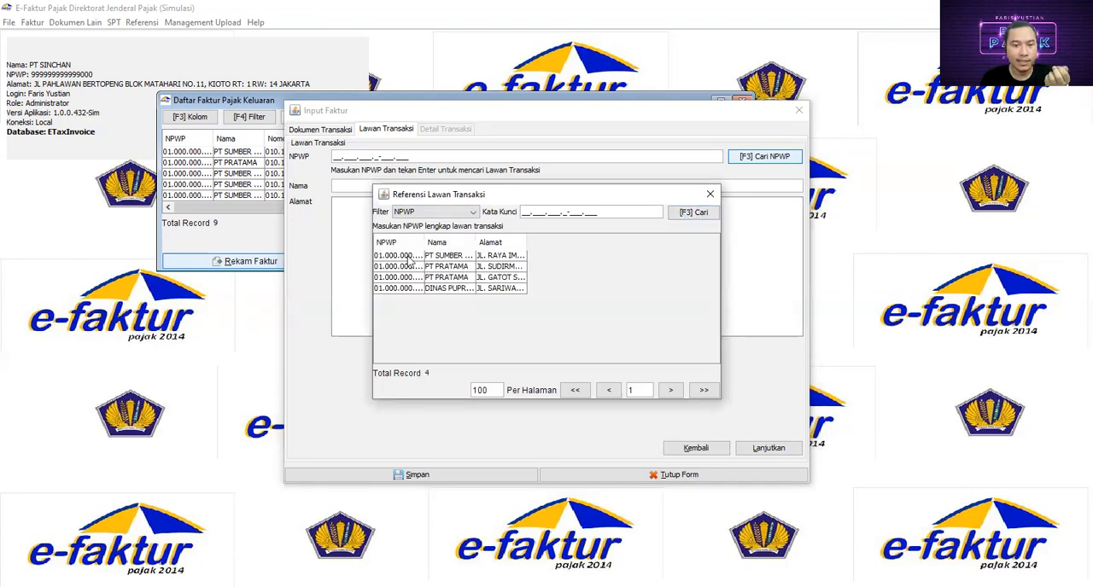
pyautogui.moveTo(476, 243); pyautogui.dragTo(560, 243)
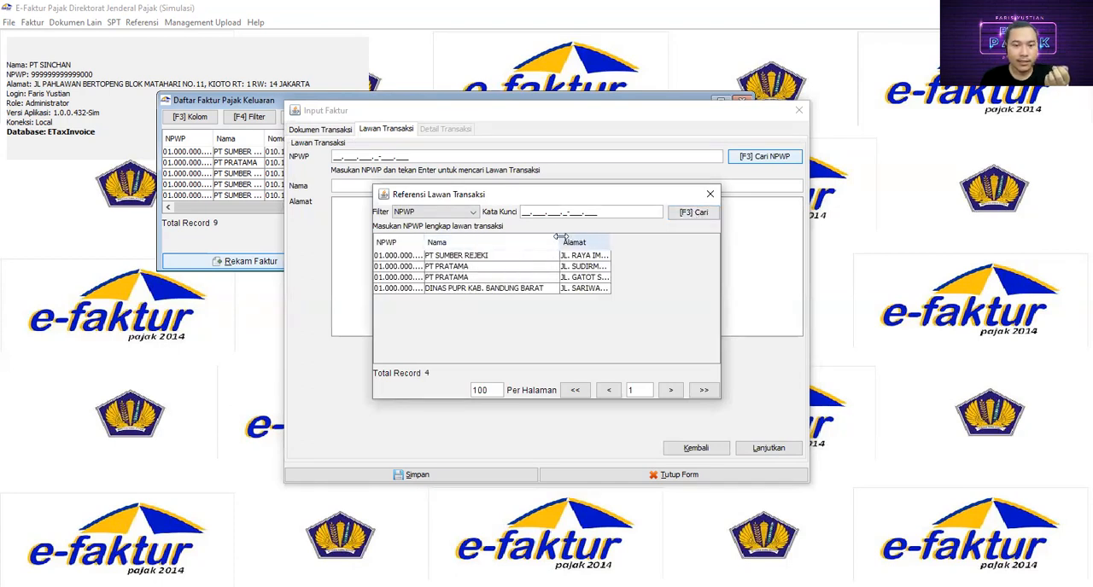
pyautogui.doubleClick(451, 260)
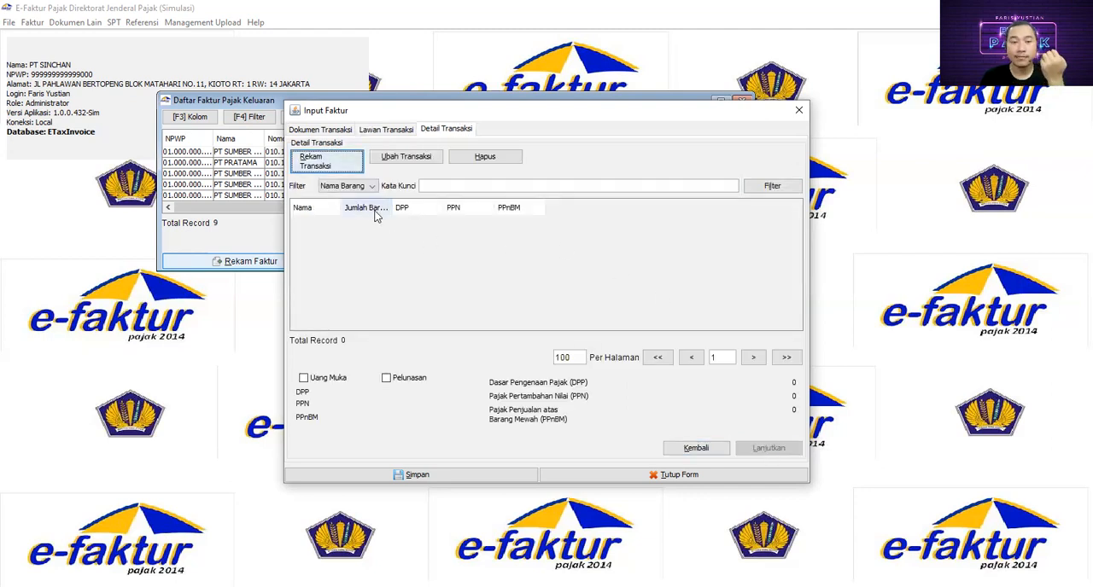
# - Record the first transaction detail as item A1 (AC) with a quantity of 5, save it and start another detail
pyautogui.click(334, 164)
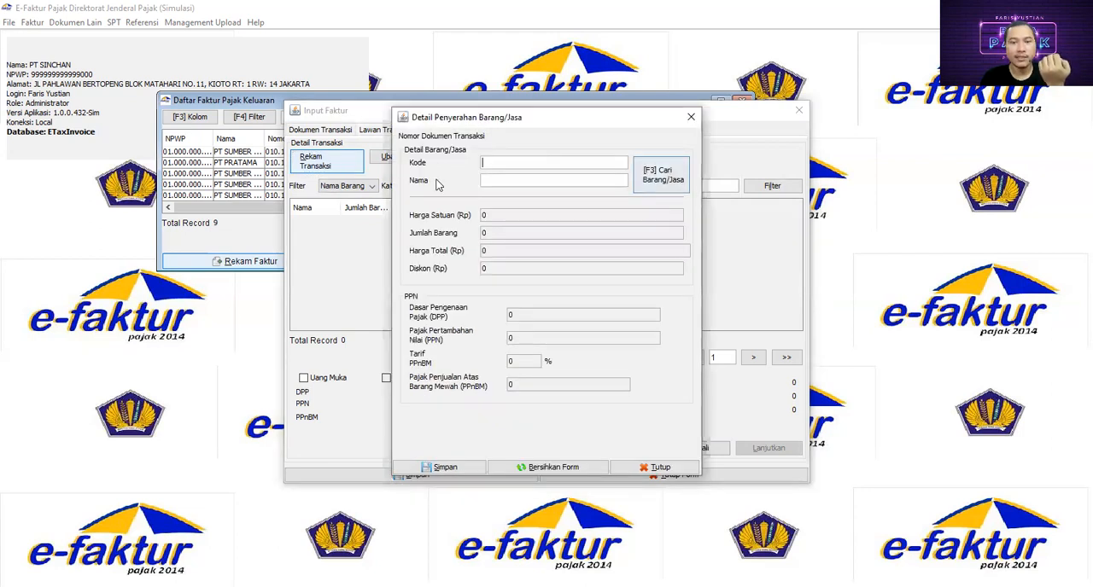
pyautogui.click(665, 177)
pyautogui.click(683, 208)
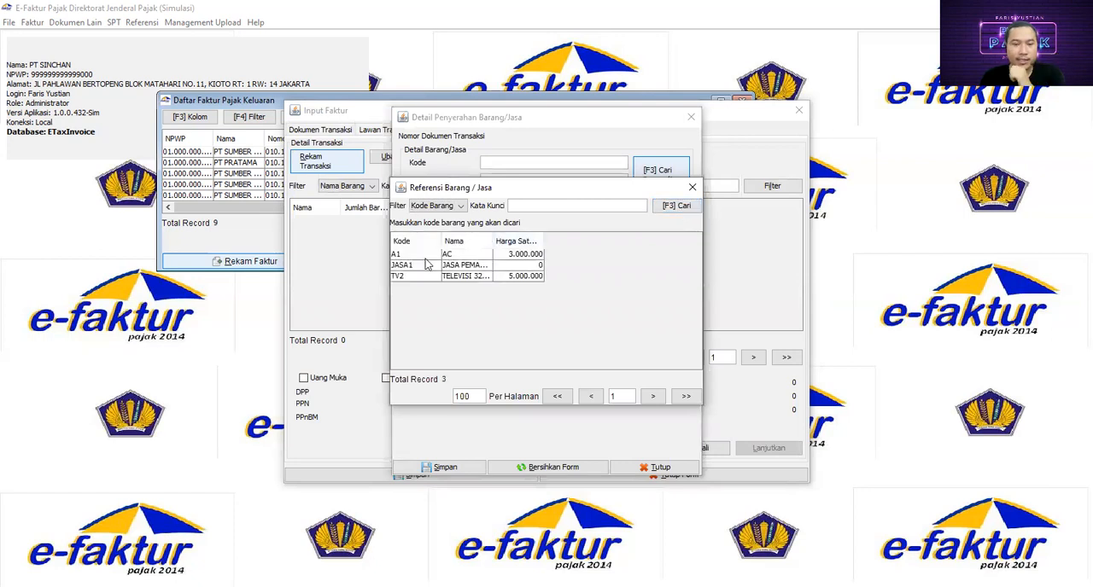
pyautogui.click(451, 258)
pyautogui.doubleClick(450, 256)
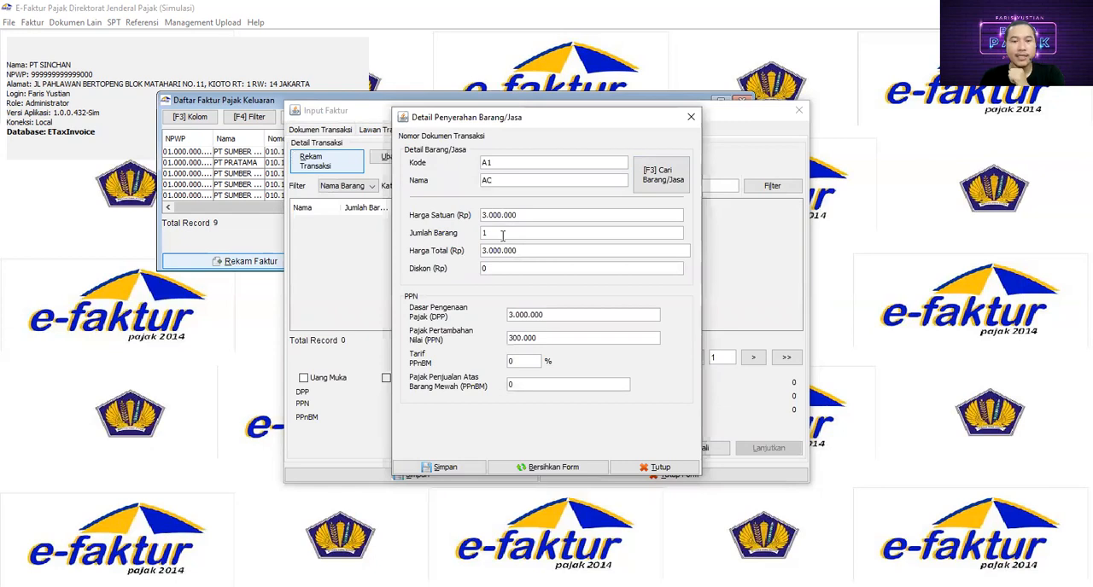
pyautogui.doubleClick(513, 234)
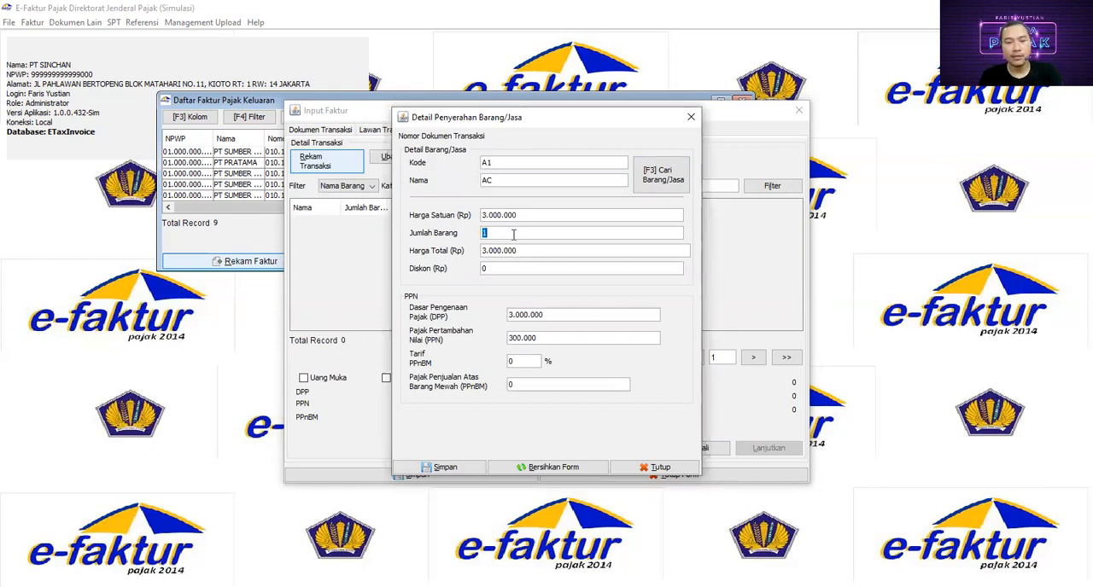
pyautogui.write('5')
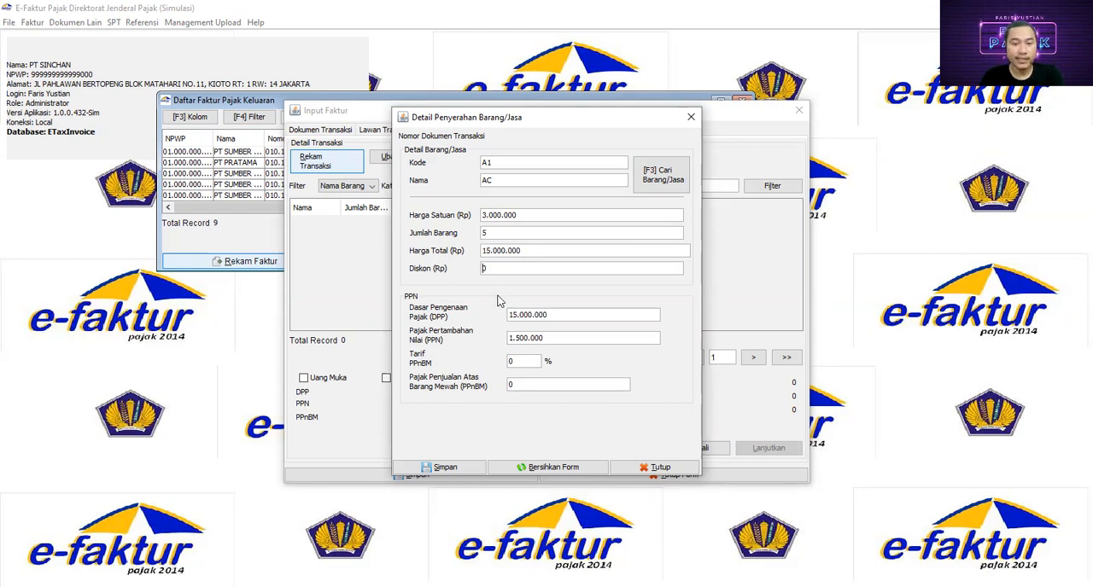
pyautogui.click(467, 469)
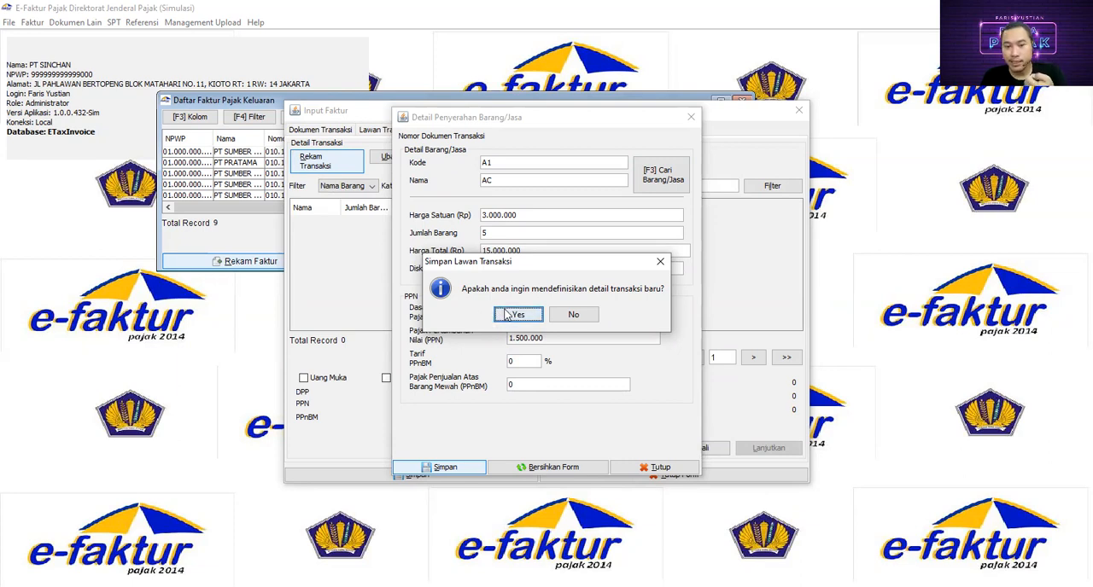
pyautogui.click(518, 316)
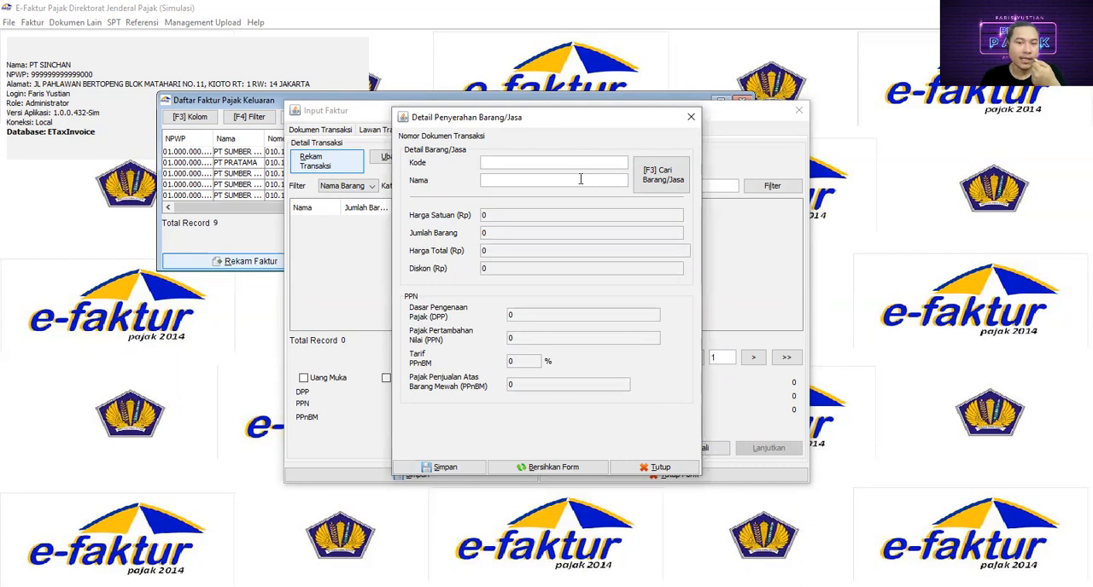
# - Record the second transaction detail as item TV2 (TELEVISI 32INC) with a quantity of 2, save it and start another
pyautogui.click(655, 179)
pyautogui.click(674, 206)
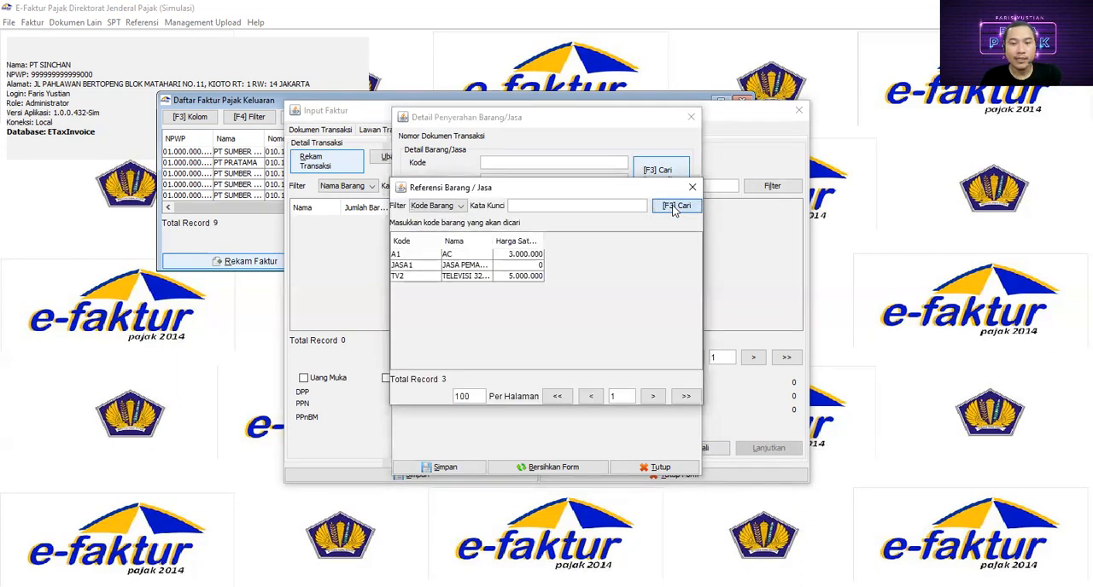
pyautogui.click(465, 277)
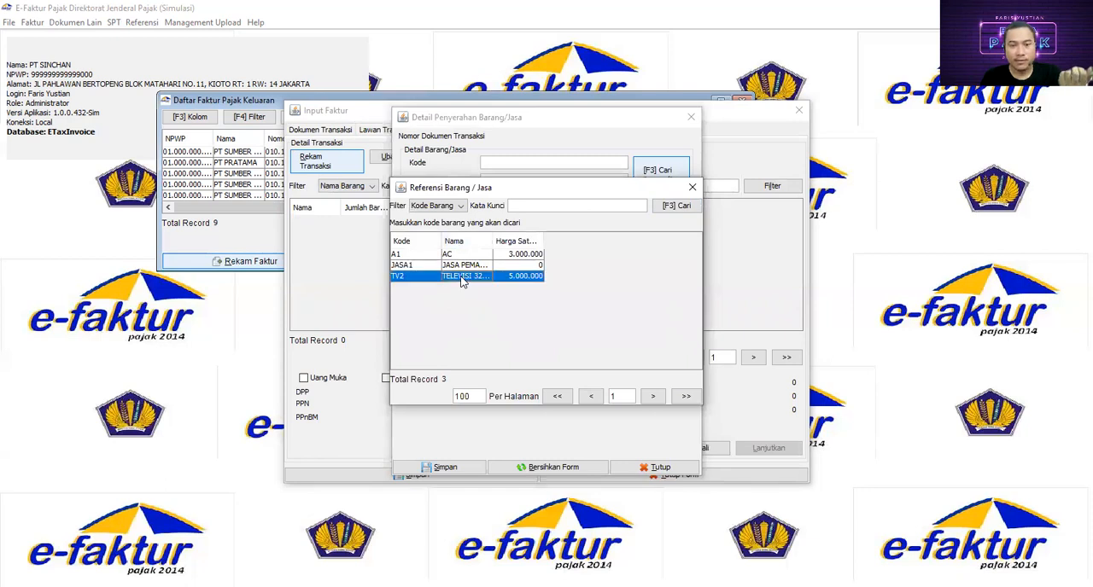
pyautogui.doubleClick(466, 277)
pyautogui.doubleClick(498, 232)
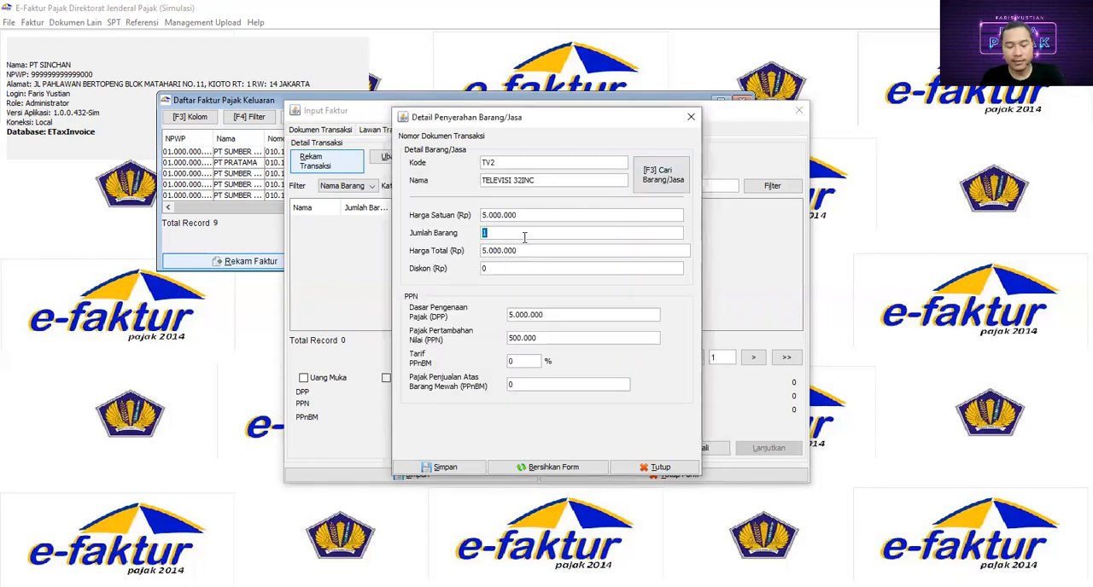
pyautogui.write('2')
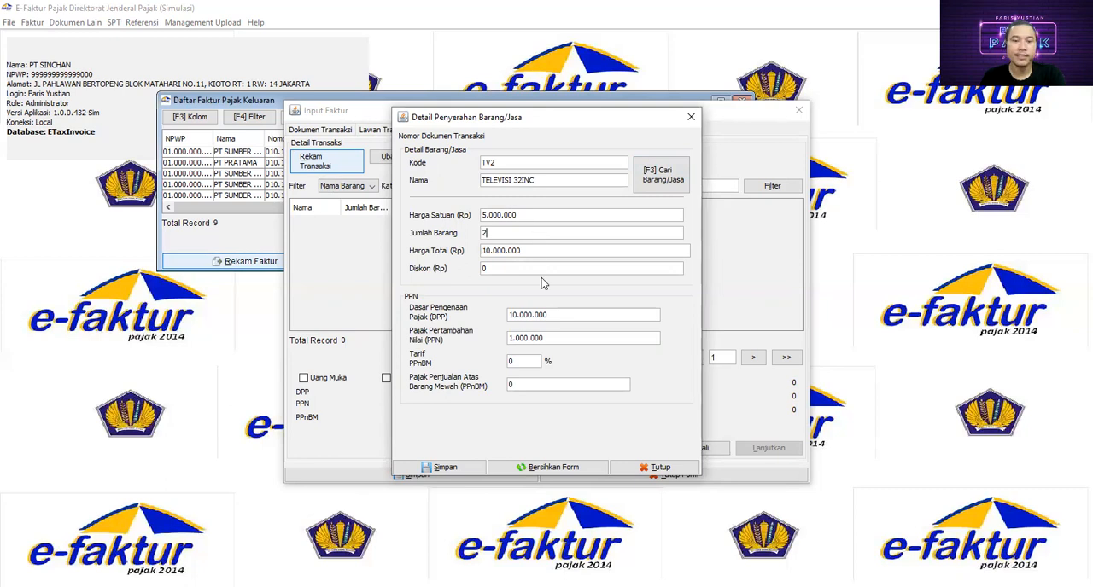
pyautogui.click(457, 471)
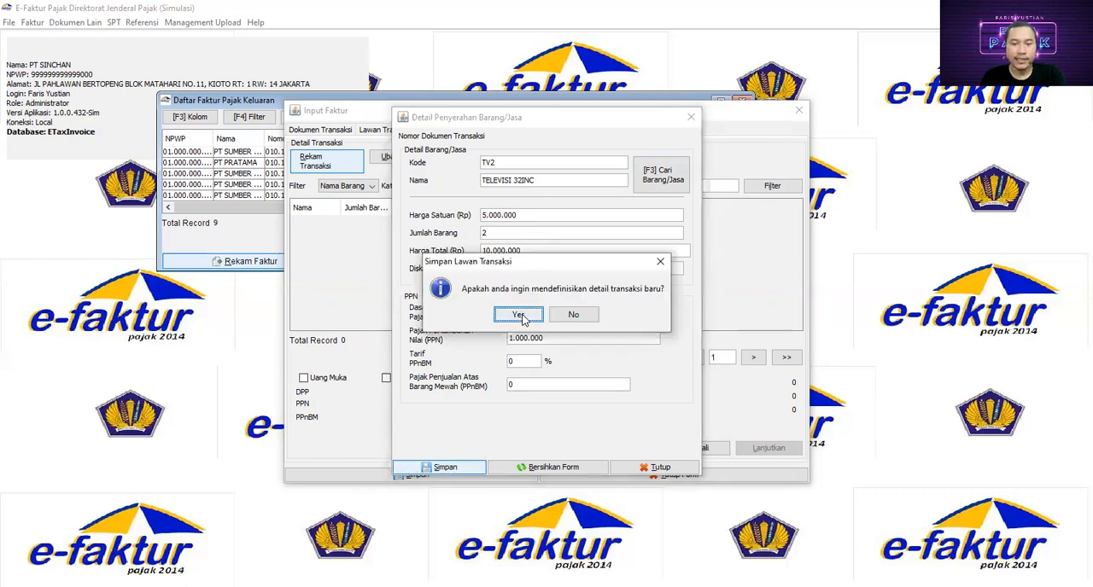
pyautogui.click(519, 318)
# - Record the third transaction detail as item A1 (AC) with a quantity of 5, save it and continue with another
pyautogui.click(656, 175)
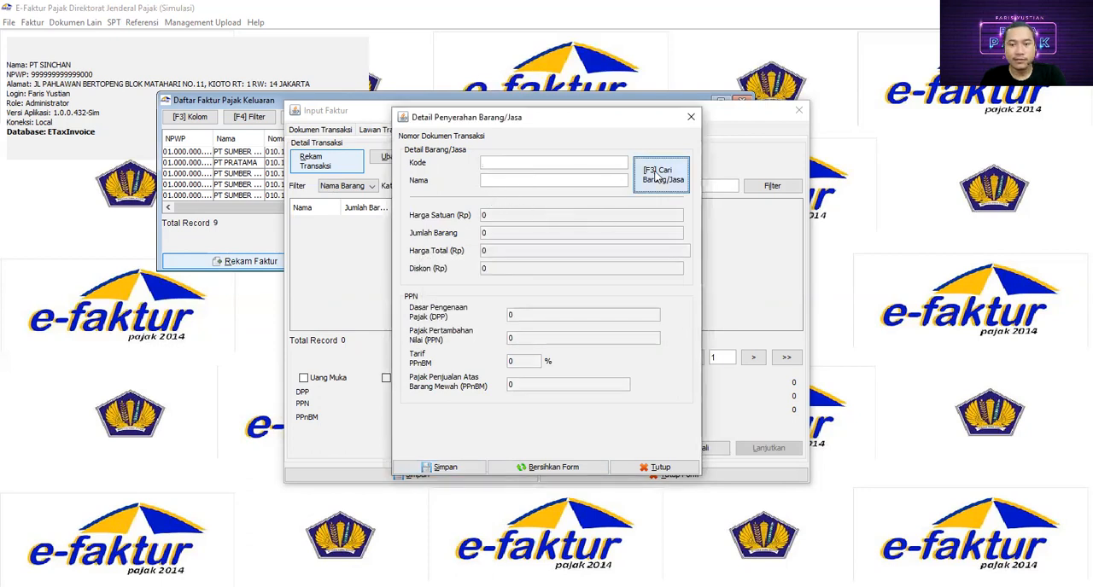
pyautogui.click(670, 208)
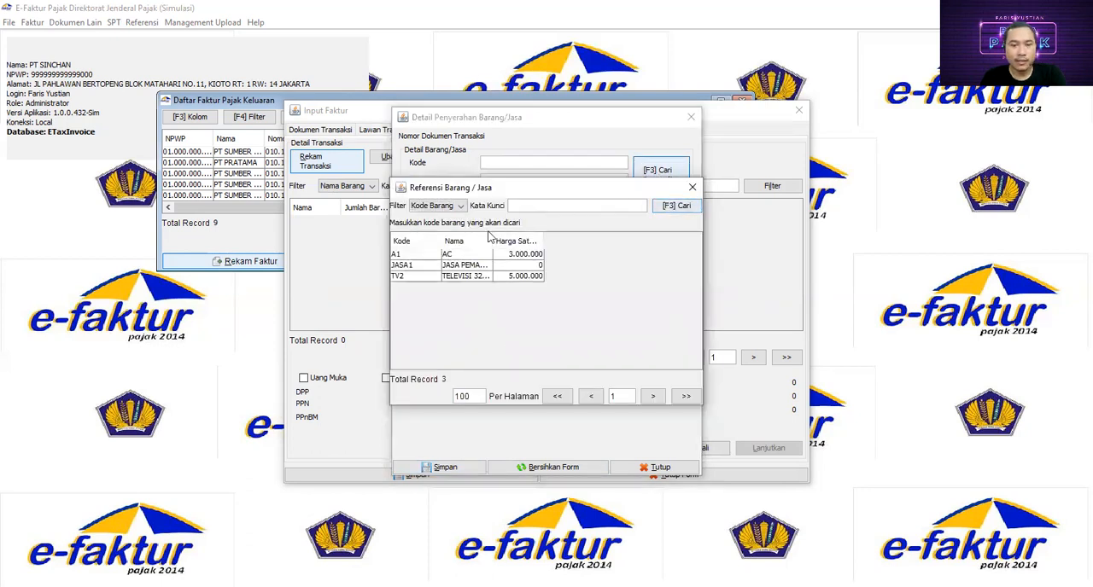
pyautogui.doubleClick(474, 254)
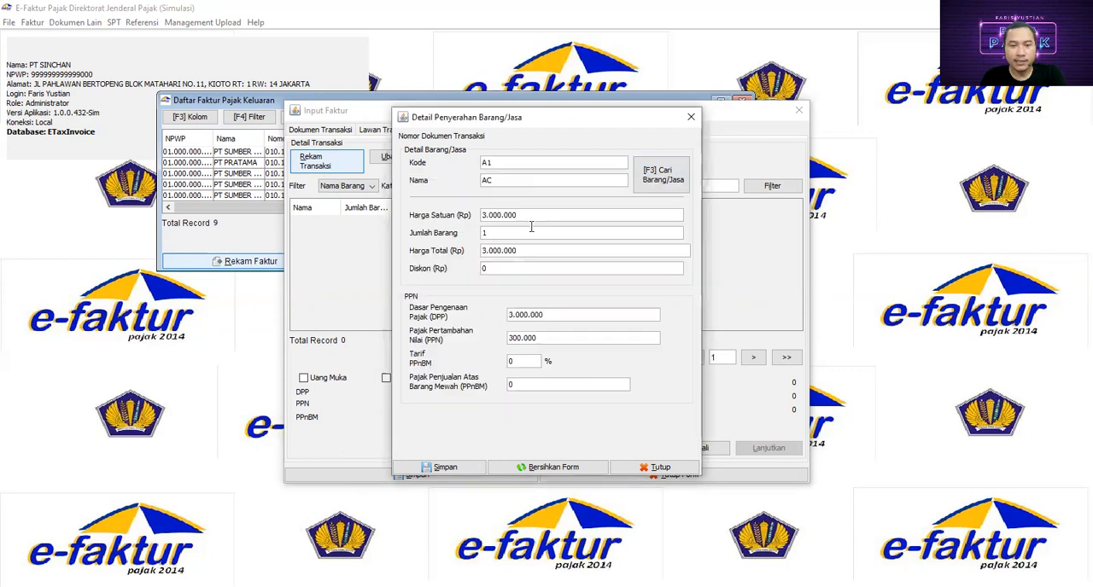
pyautogui.moveTo(484, 233); pyautogui.dragTo(511, 231)
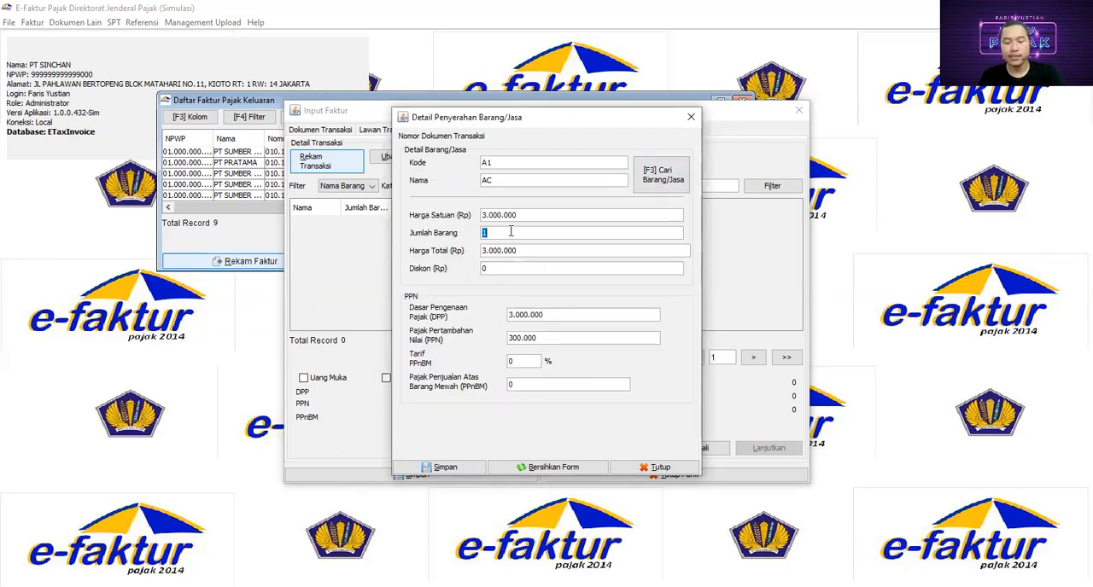
pyautogui.write('5')
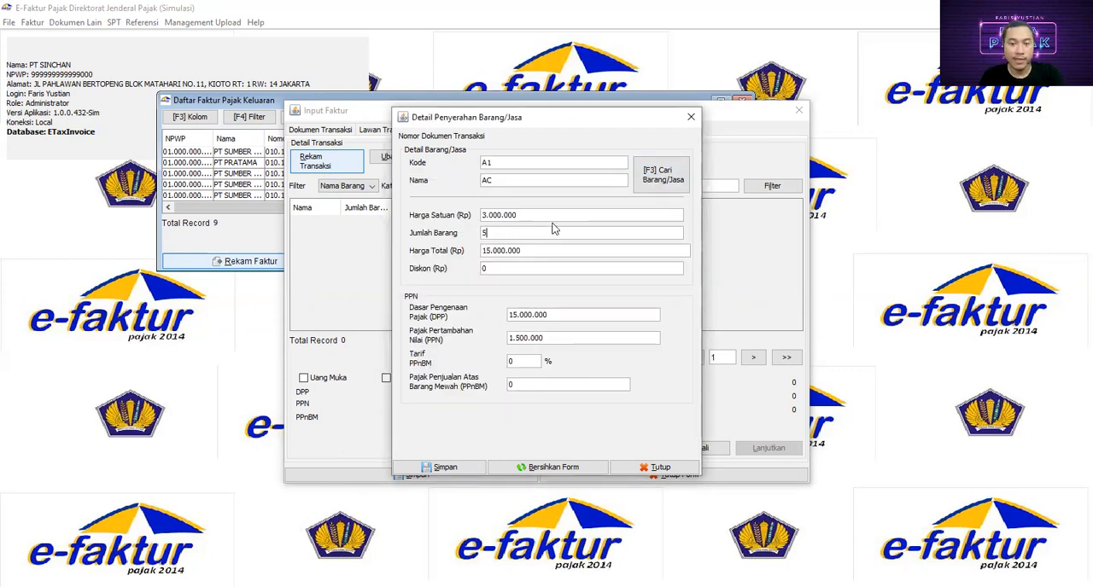
pyautogui.click(444, 468)
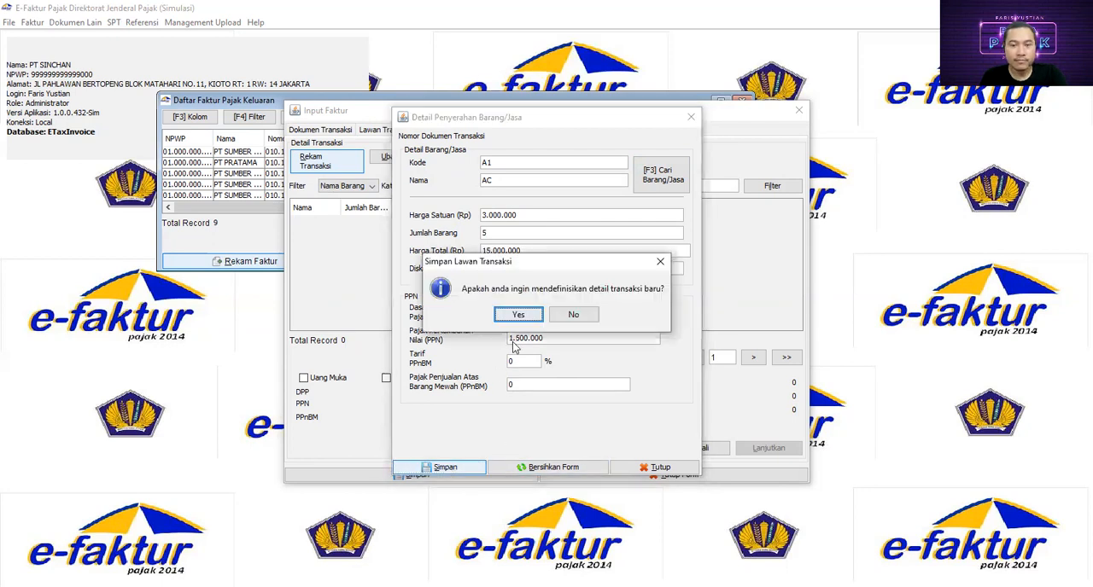
pyautogui.click(518, 315)
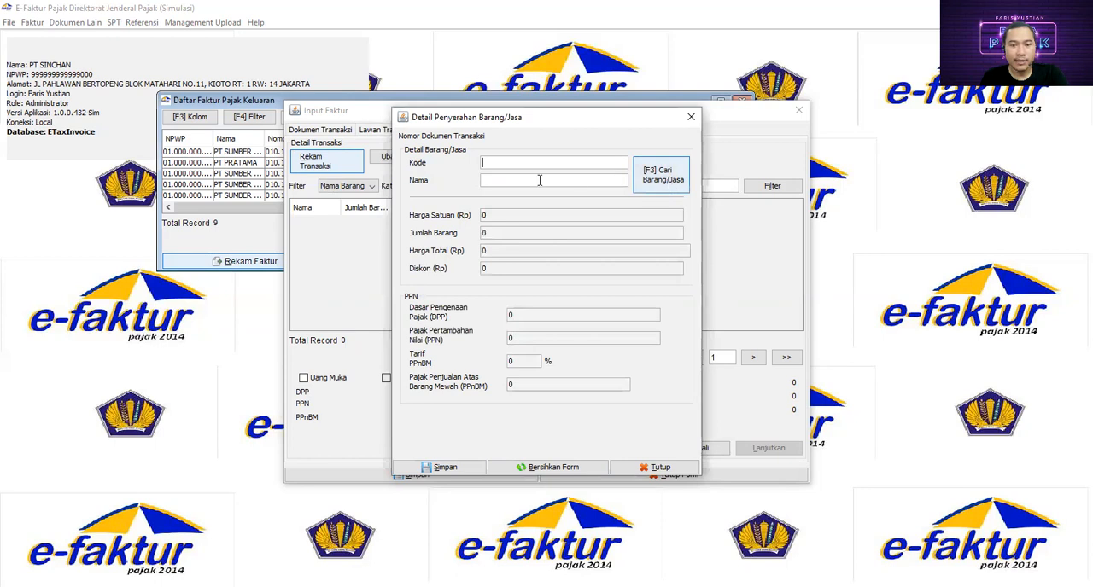
# - Record the fourth transaction detail as item A1 (AC) with a quantity of 10, save it and start another
pyautogui.click(665, 182)
pyautogui.click(675, 205)
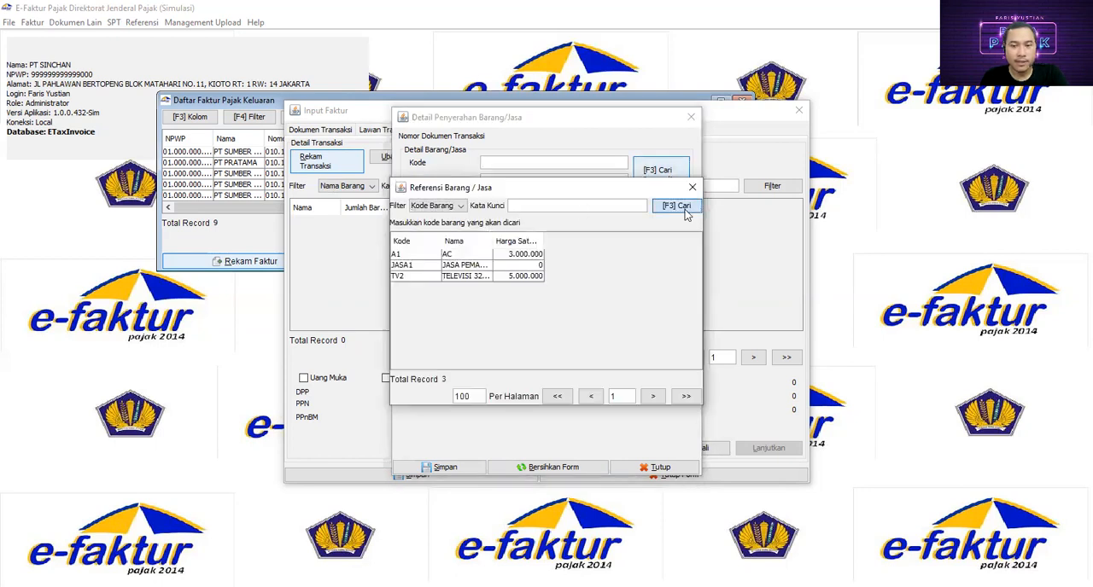
pyautogui.click(413, 262)
pyautogui.doubleClick(413, 256)
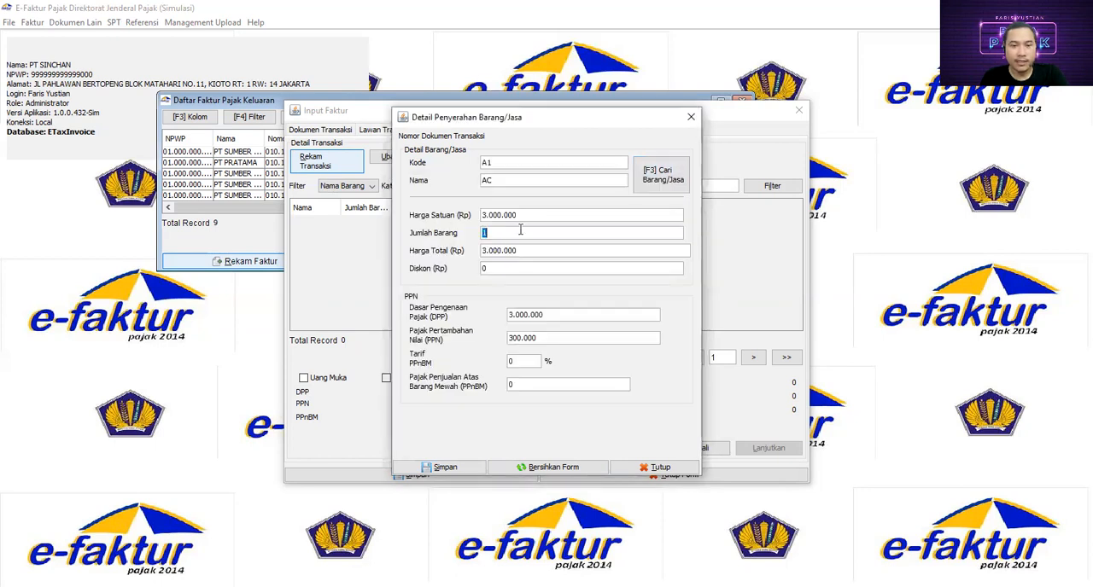
pyautogui.write('10')
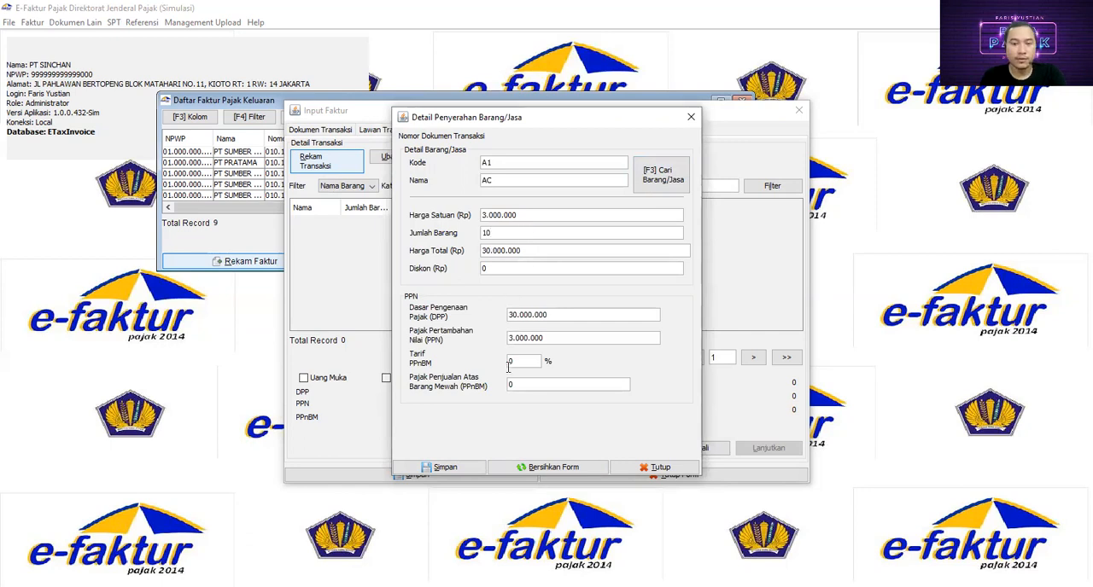
pyautogui.click(455, 469)
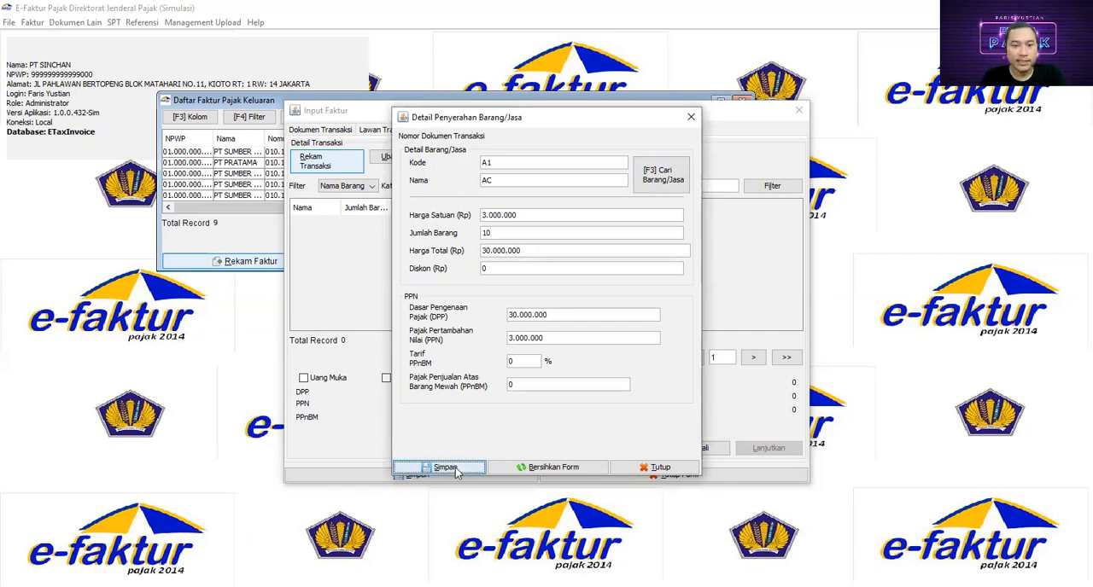
pyautogui.click(519, 316)
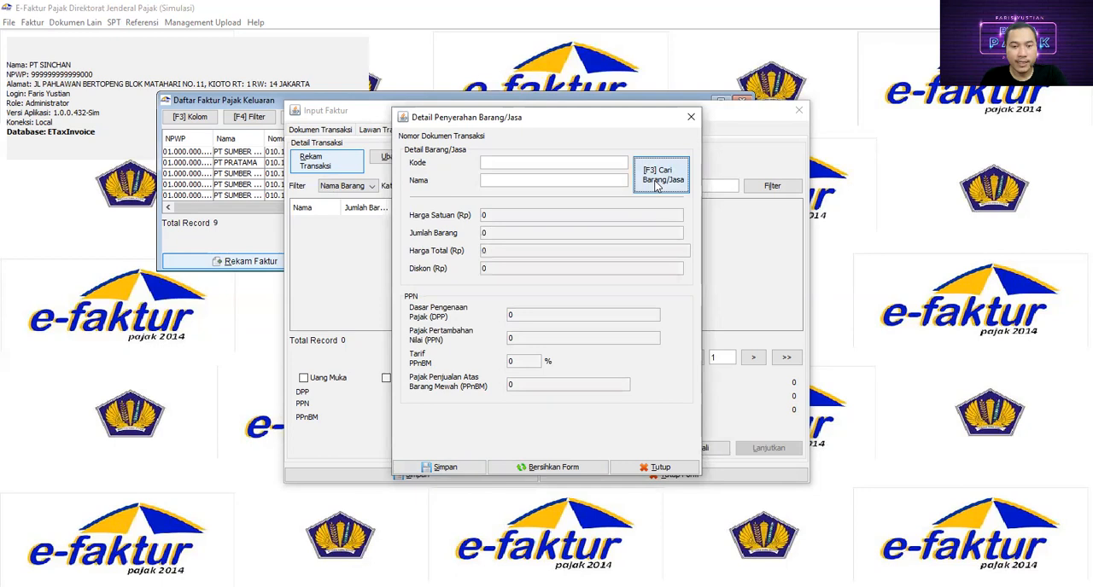
# - Record the fifth transaction detail as item TV2 (TELEVISI 32INC) with a quantity of 5, save it and finish adding details
pyautogui.click(661, 179)
pyautogui.click(671, 207)
pyautogui.doubleClick(452, 277)
pyautogui.moveTo(481, 234); pyautogui.dragTo(544, 229)
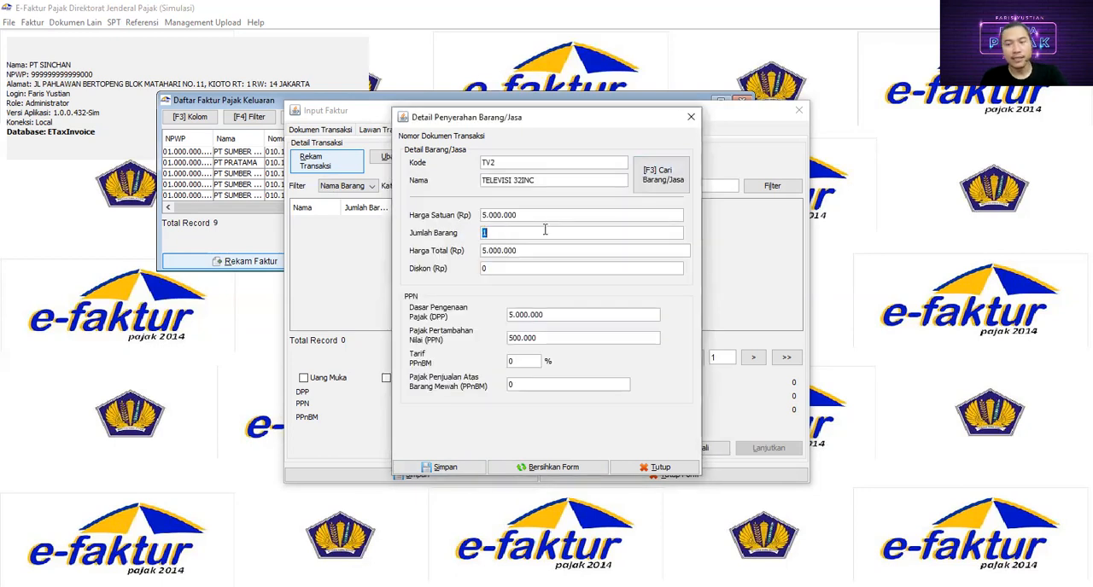
pyautogui.write('5')
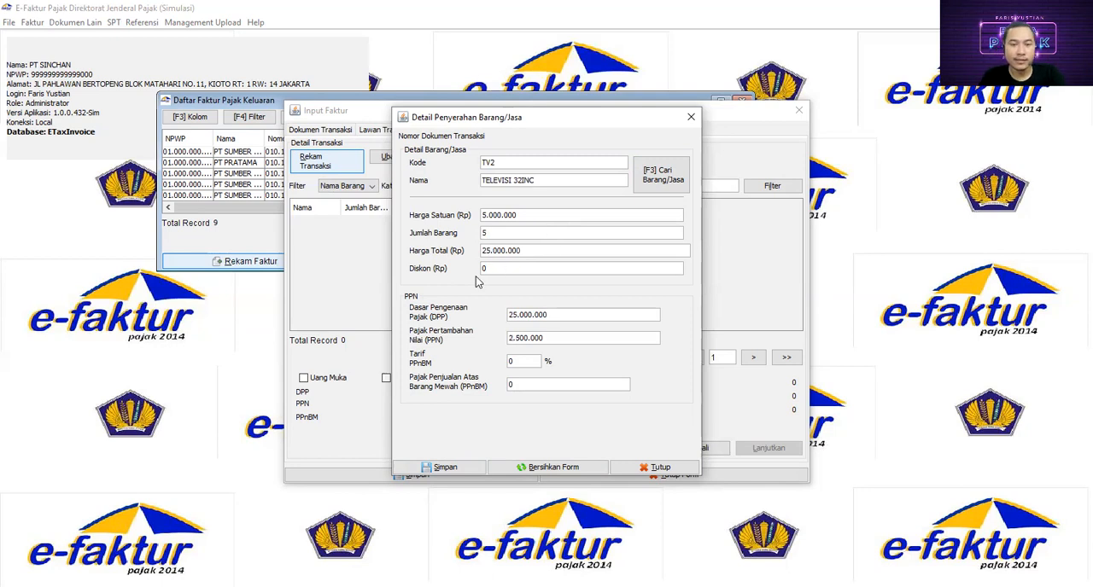
pyautogui.click(446, 468)
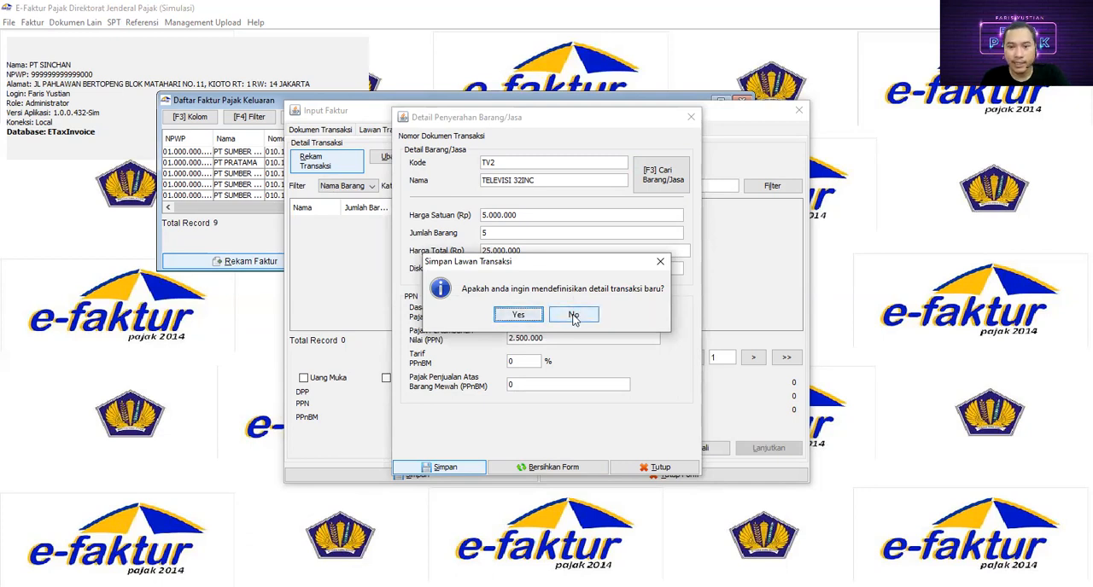
pyautogui.click(574, 316)
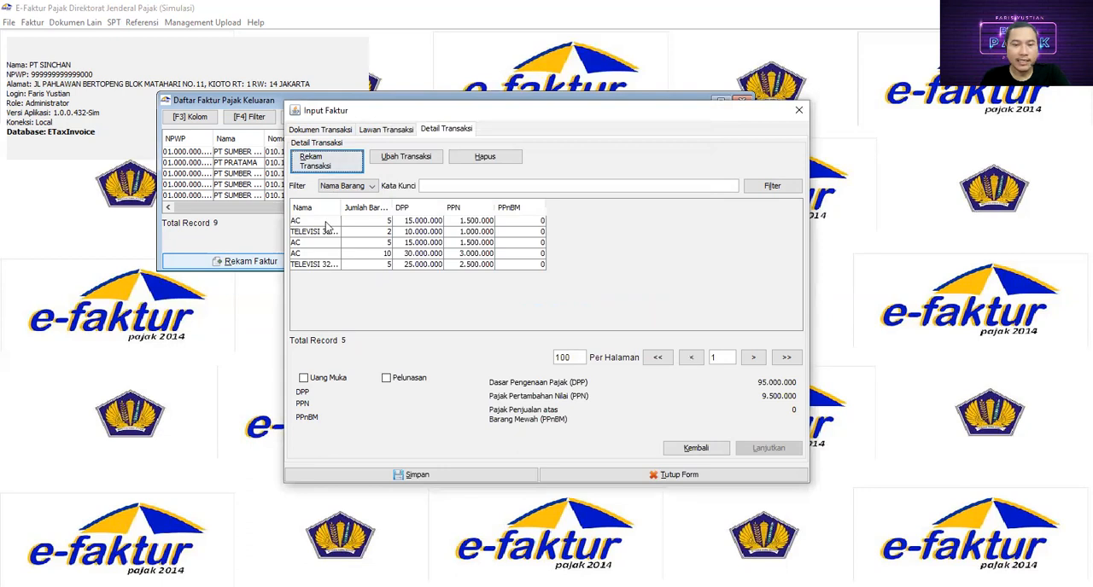
# - Review each recorded AC and television line in the transaction detail list, checking its quantity, DPP and PPN
pyautogui.click(317, 222)
pyautogui.click(314, 232)
pyautogui.click(312, 243)
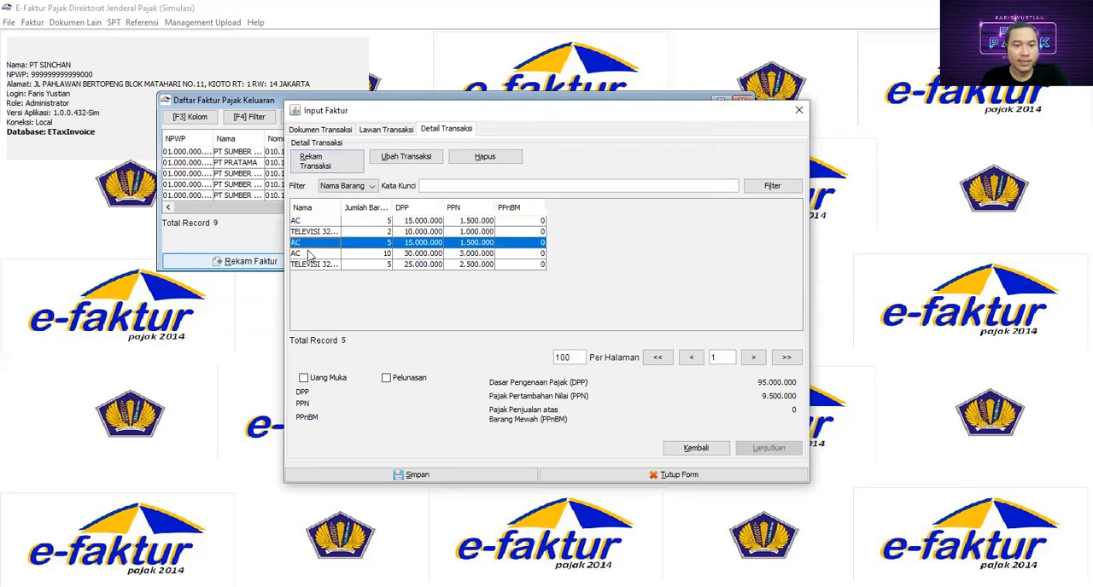
pyautogui.click(309, 254)
pyautogui.click(308, 264)
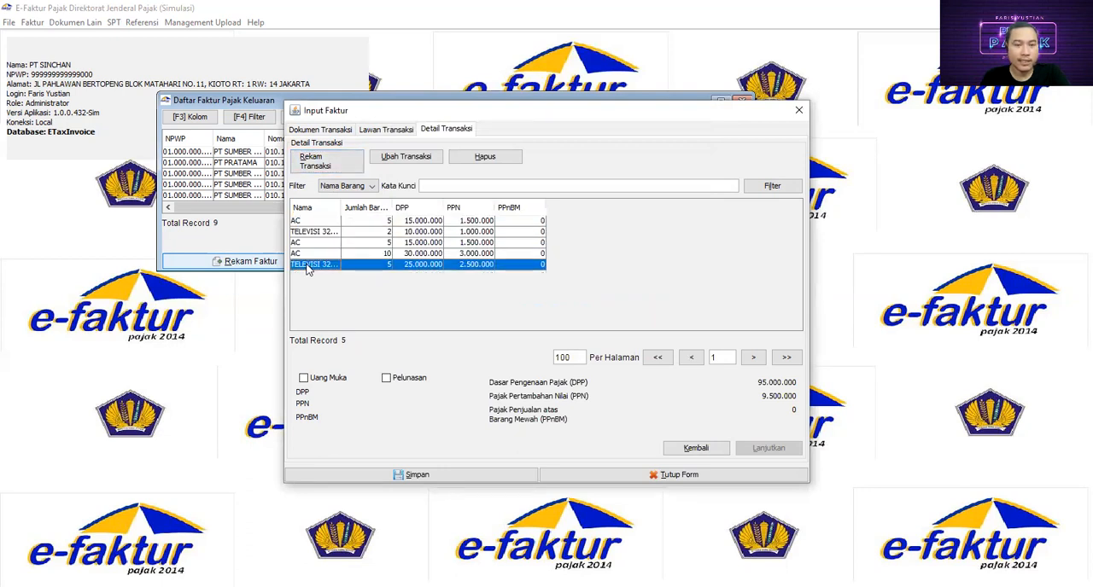
pyautogui.click(327, 222)
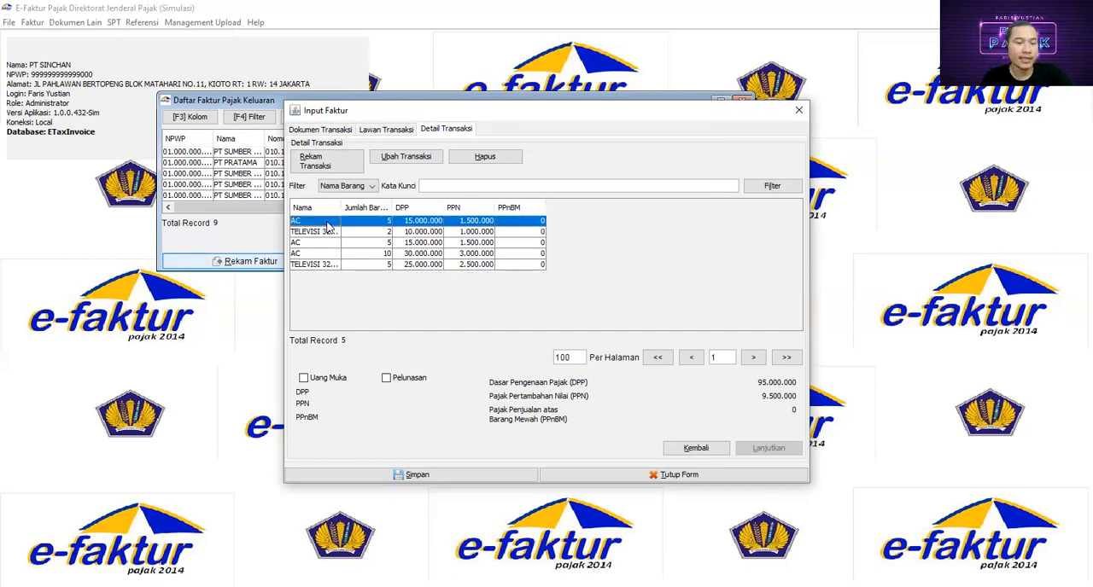
# - Save the tax invoice with its five transaction details and decline creating another invoice document
pyautogui.click(325, 232)
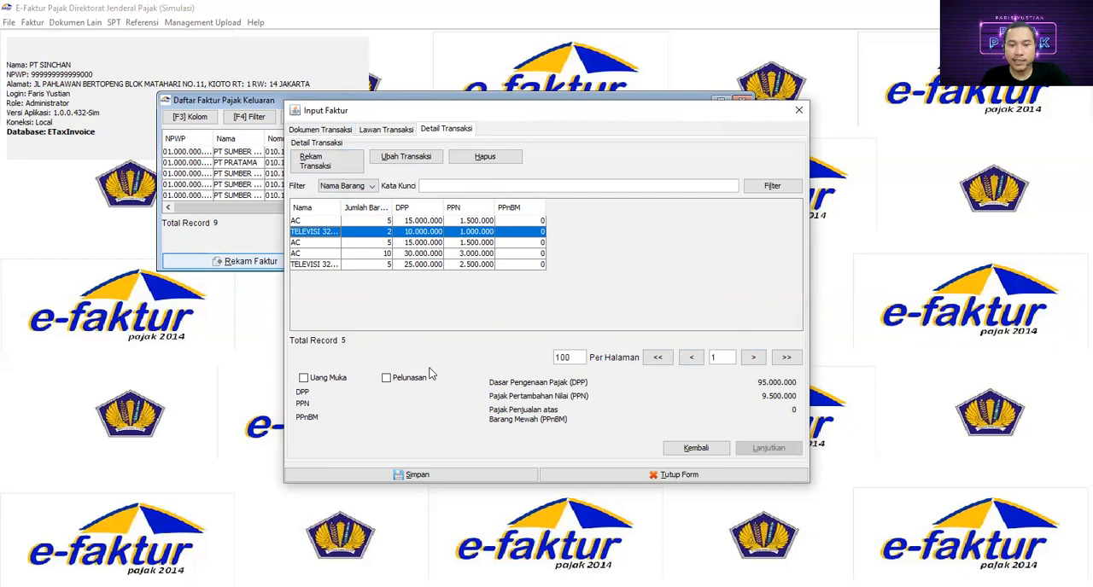
pyautogui.click(418, 476)
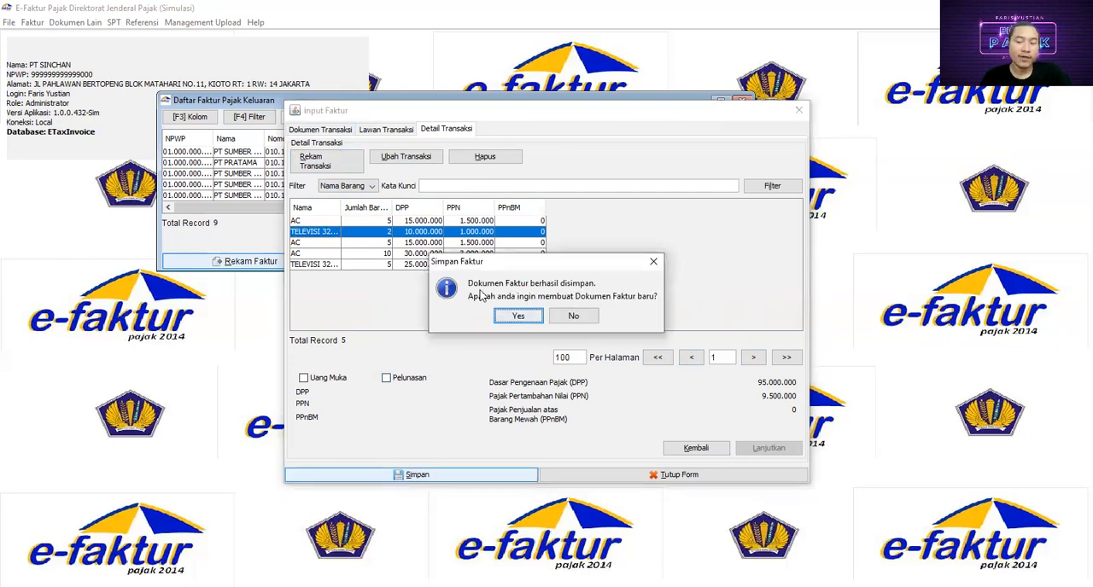
pyautogui.click(572, 318)
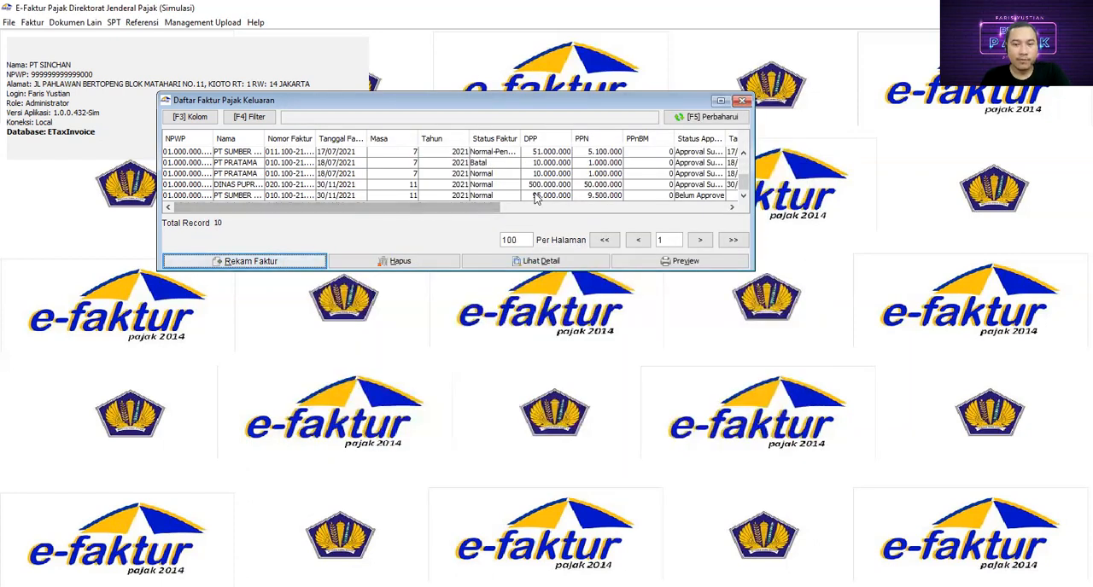
# - Submit the newly saved 30/11/2021 invoice for upload from the enlarged output tax invoice list, confirm it and refresh the list
pyautogui.click(325, 196)
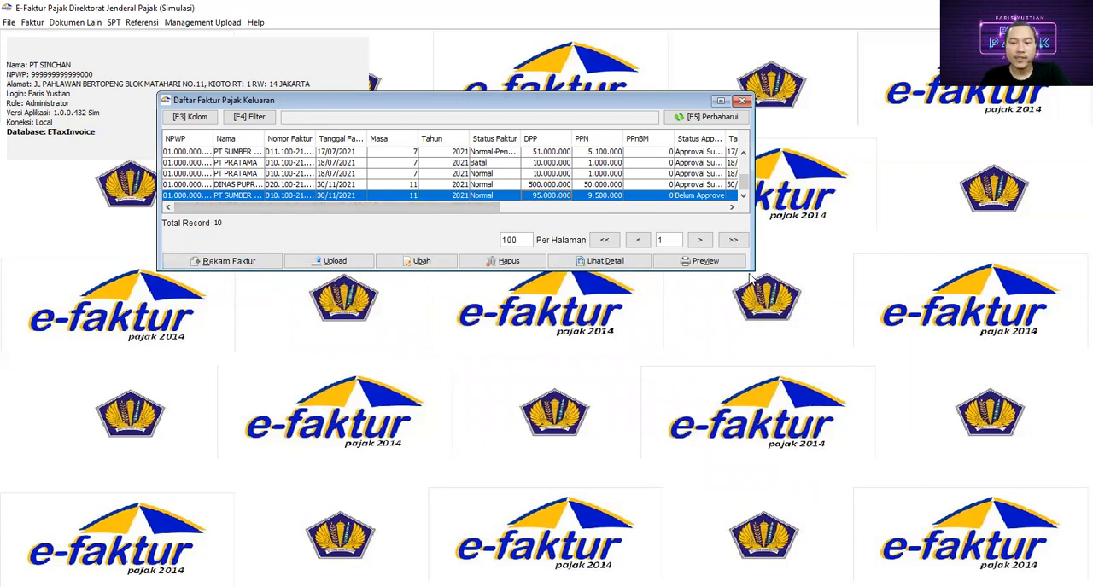
pyautogui.moveTo(754, 273); pyautogui.dragTo(962, 391)
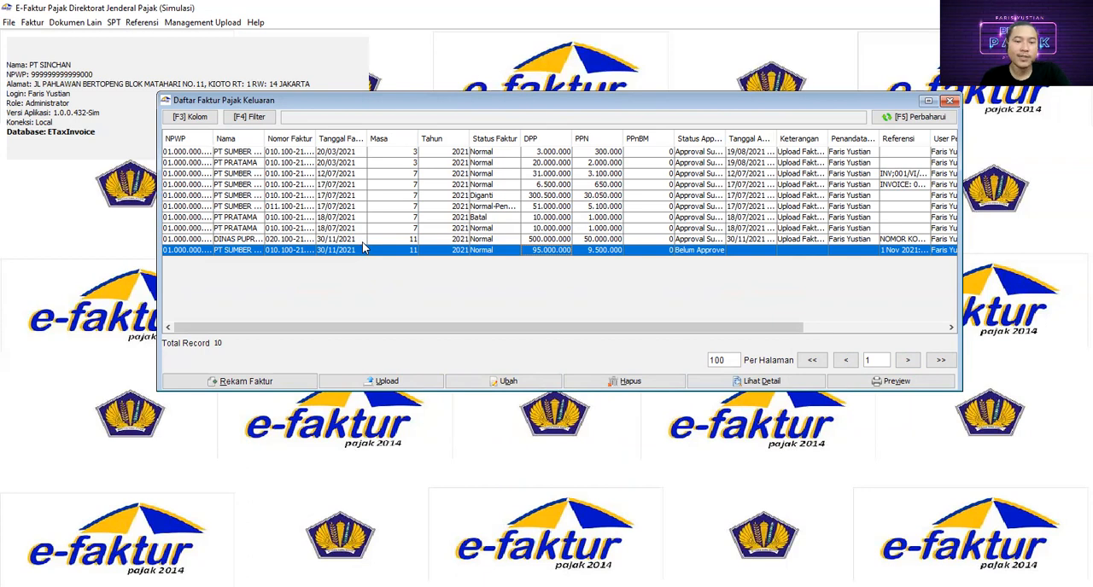
pyautogui.click(385, 383)
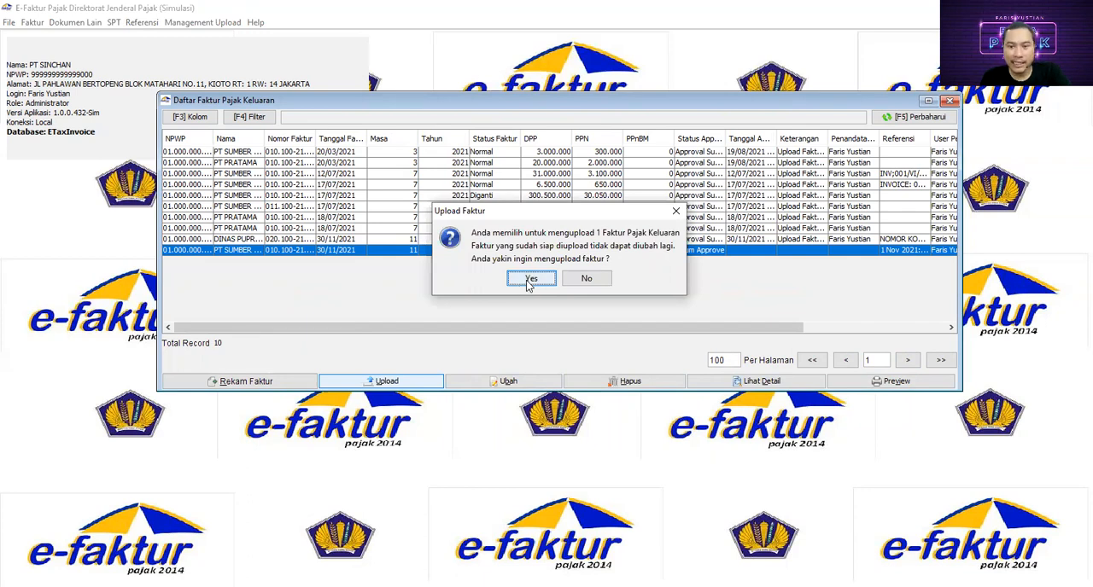
pyautogui.click(528, 281)
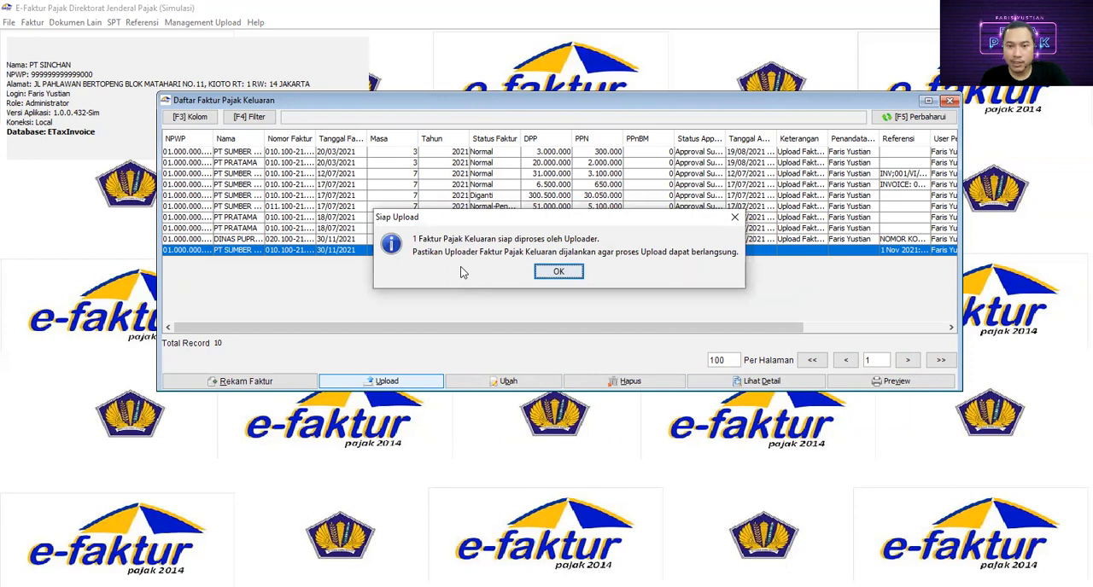
pyautogui.click(558, 272)
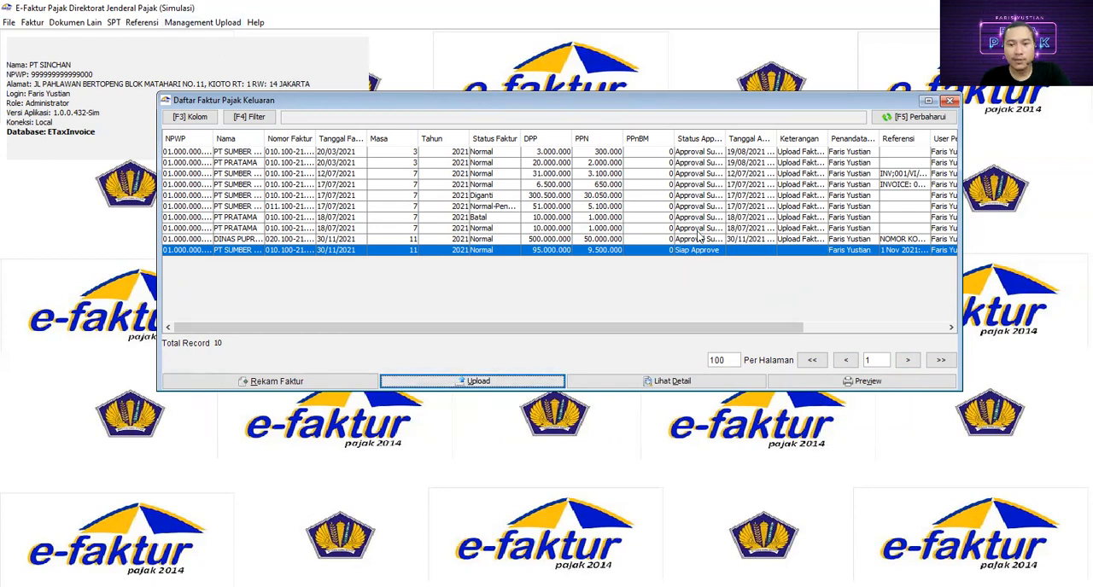
pyautogui.moveTo(700, 103); pyautogui.dragTo(665, 107)
pyautogui.click(874, 122)
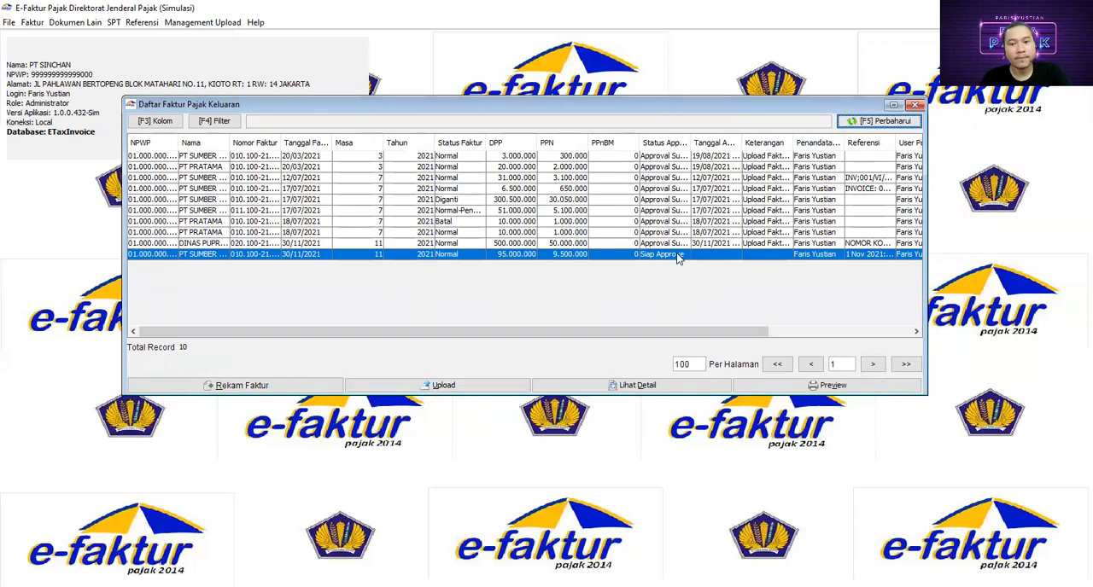
# - Open the upload monitor for invoices and returns, reposition its window and try to start the uploader for output tax invoices
pyautogui.click(203, 26)
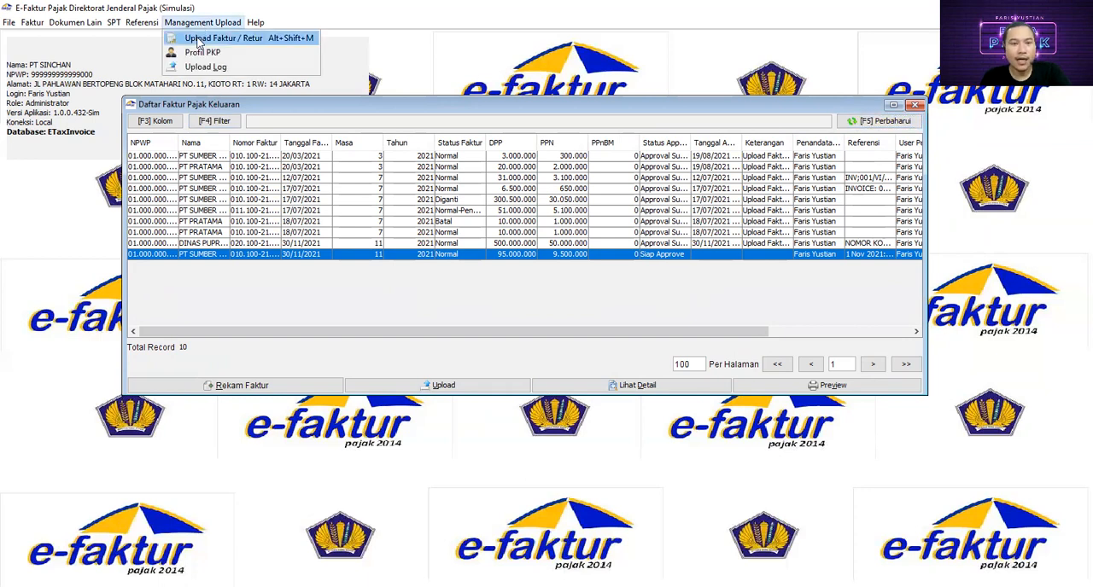
pyautogui.click(198, 39)
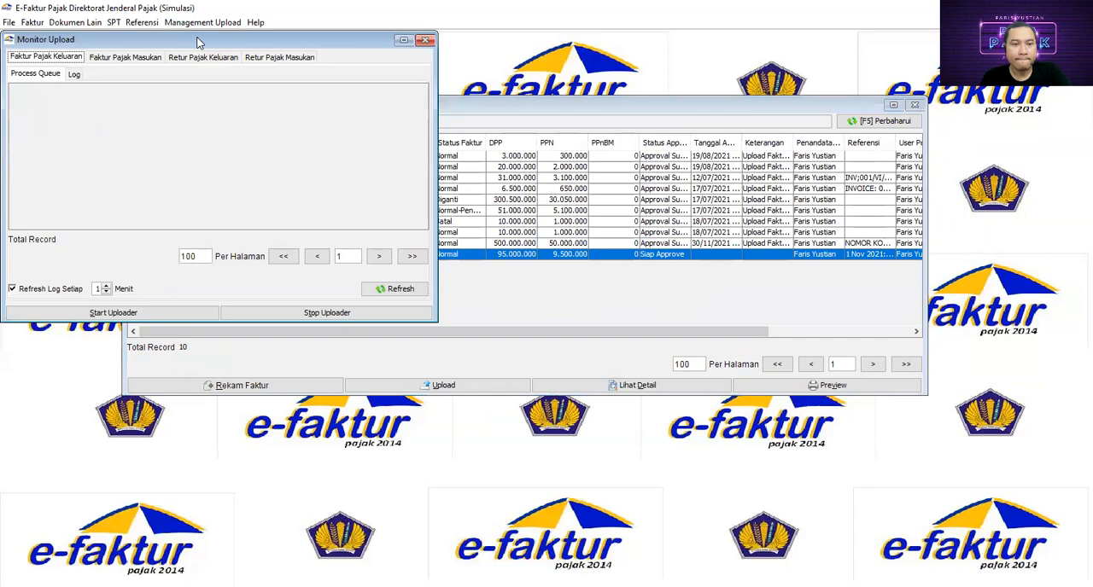
pyautogui.moveTo(199, 44); pyautogui.dragTo(515, 86)
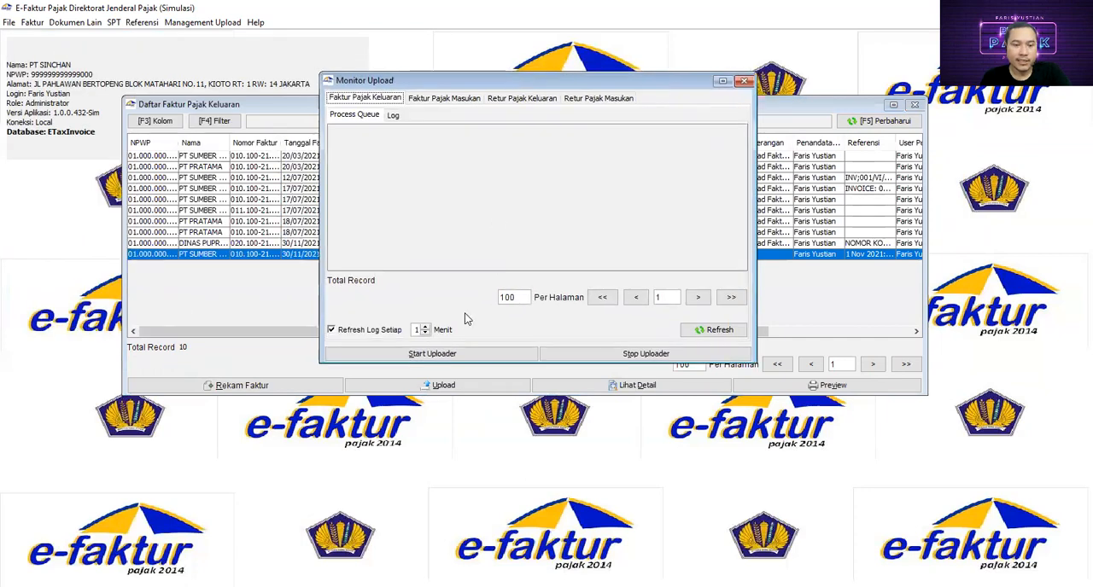
pyautogui.click(438, 357)
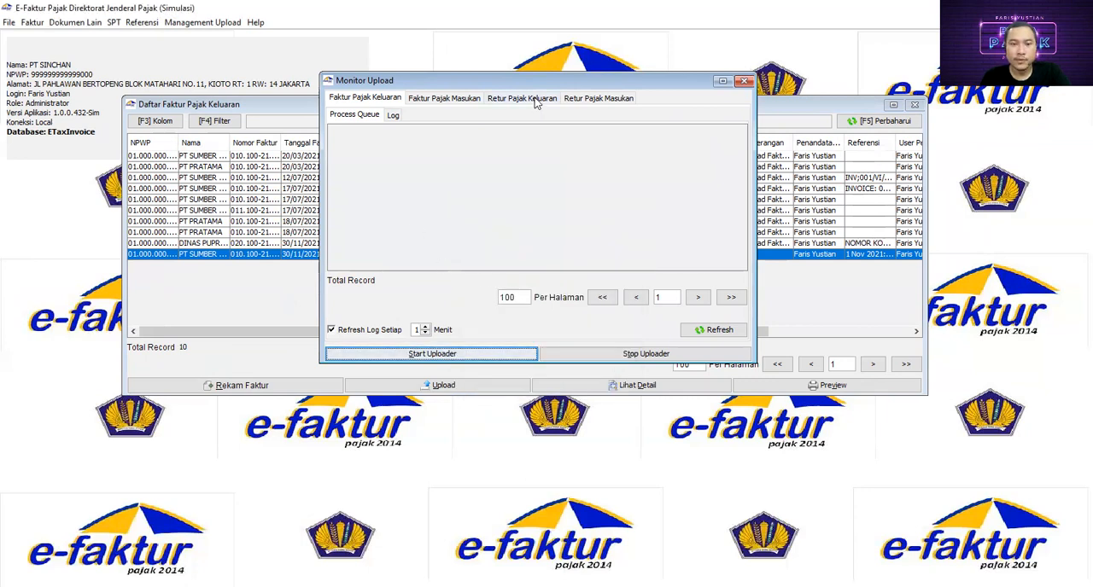
pyautogui.moveTo(496, 83); pyautogui.dragTo(478, 76)
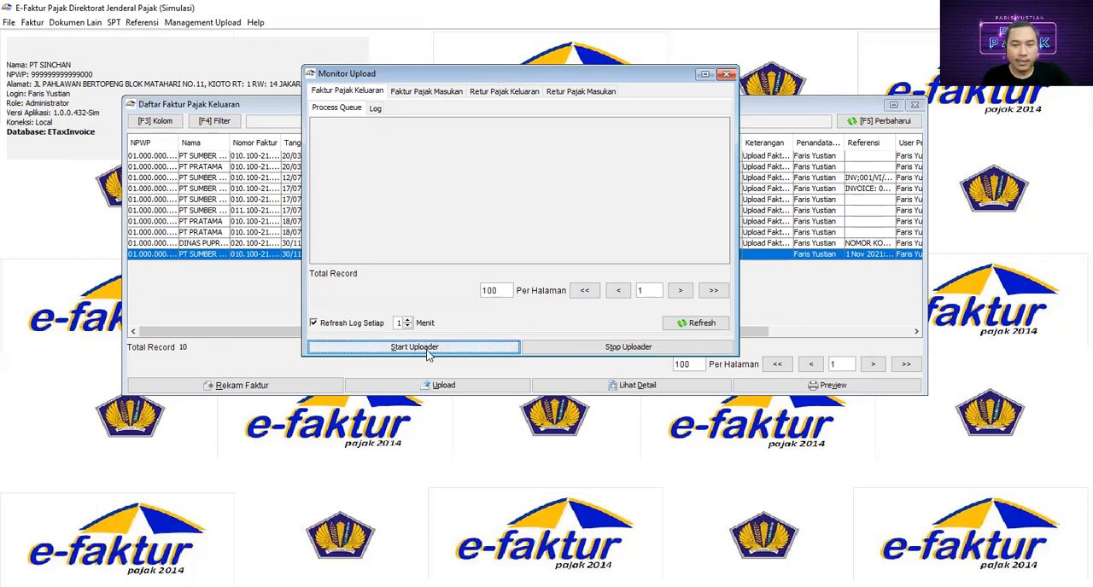
pyautogui.moveTo(451, 82); pyautogui.dragTo(492, 81)
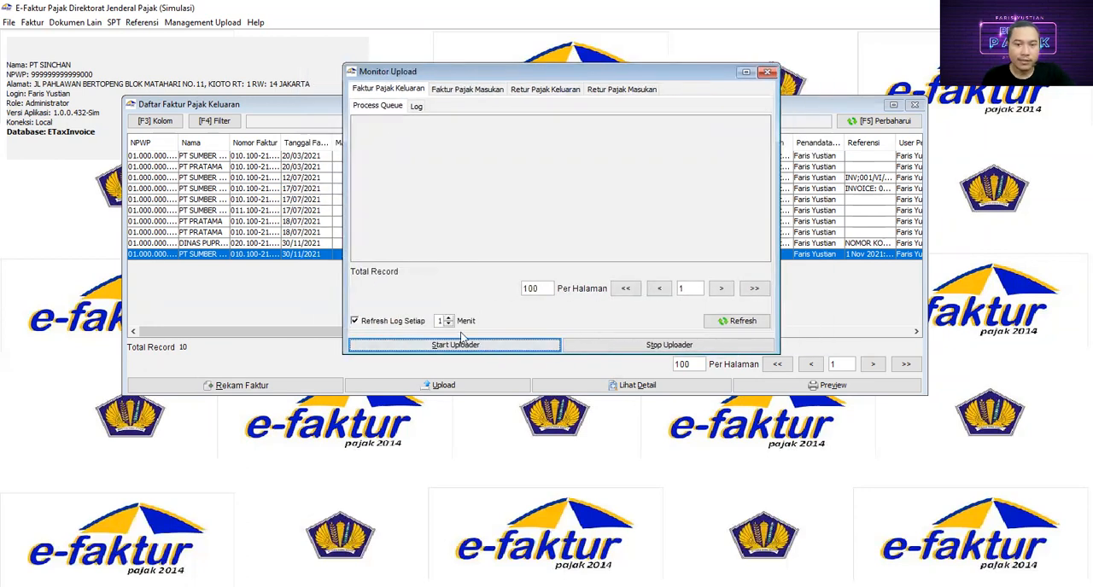
# - Start the output tax invoice uploader by logging in with the displayed captcha and the E-Nofa user password
pyautogui.click(459, 346)
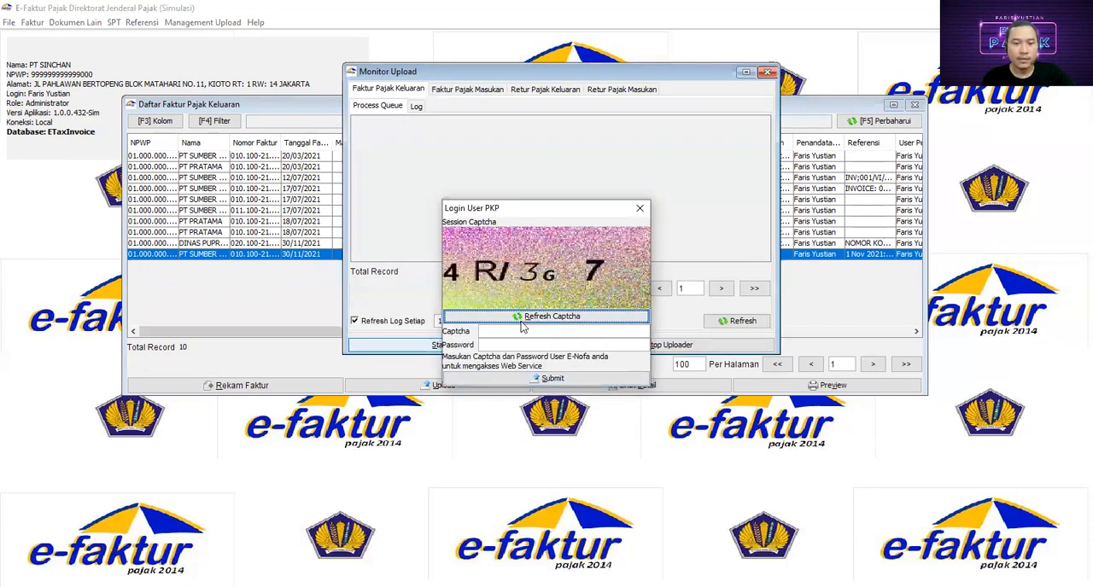
pyautogui.click(518, 334)
pyautogui.write('4')
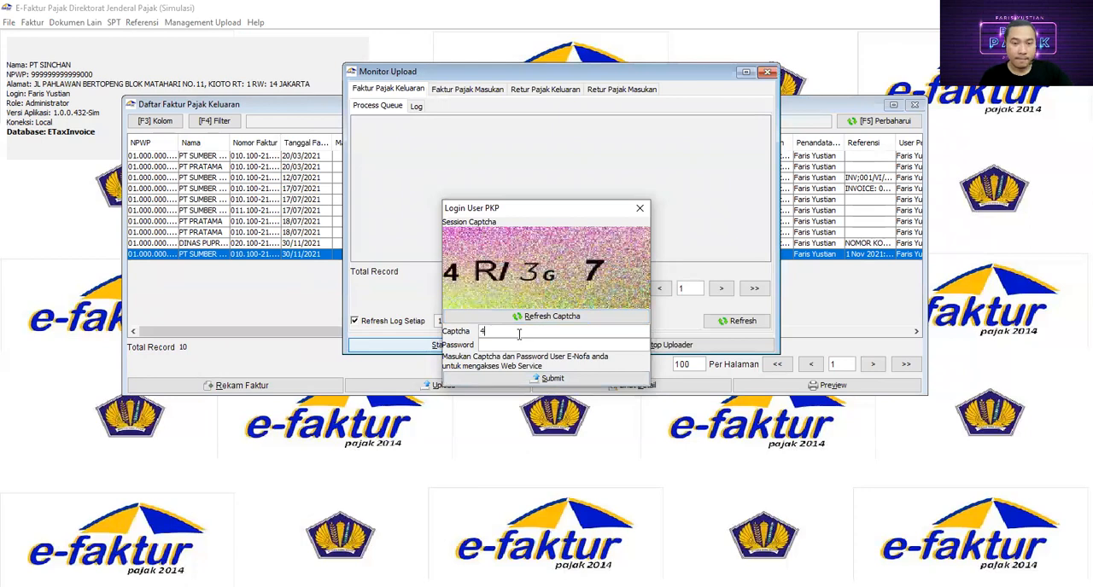
pyautogui.write('RI')
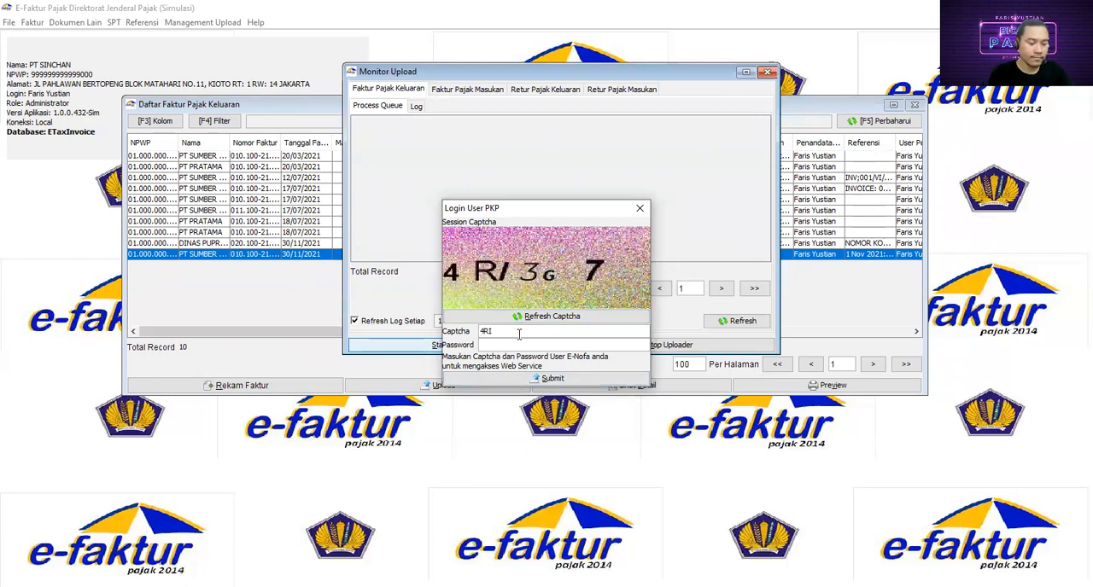
pyautogui.write('3G7')
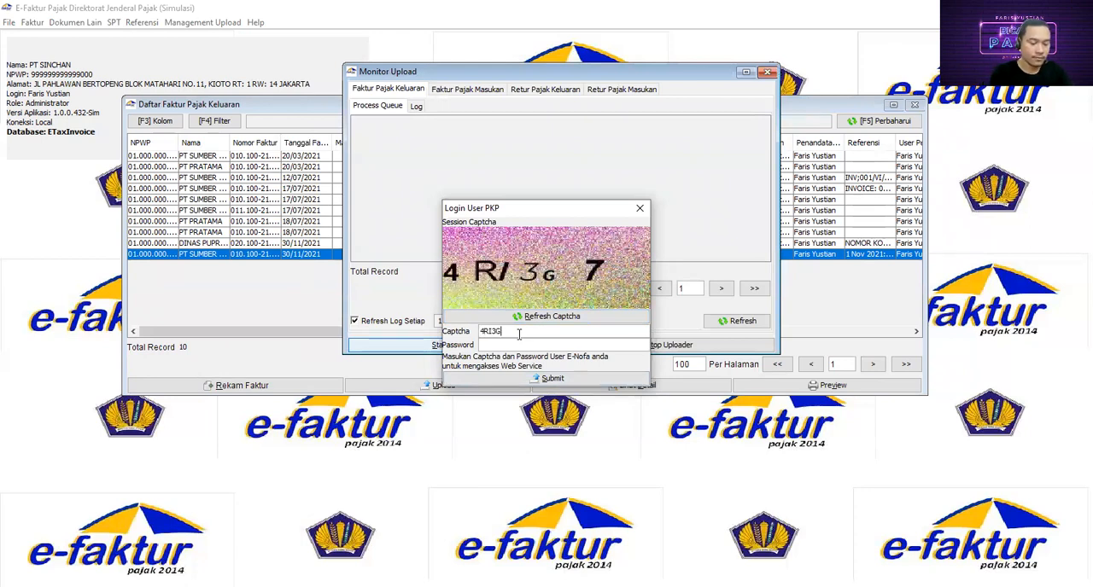
pyautogui.click(511, 344)
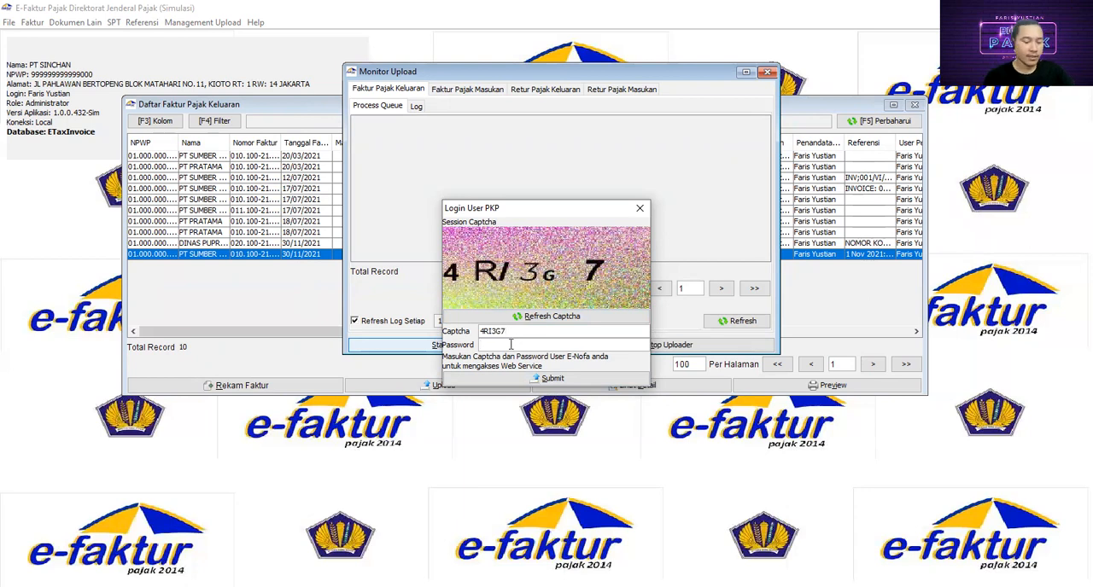
pyautogui.write('••••••••••••')
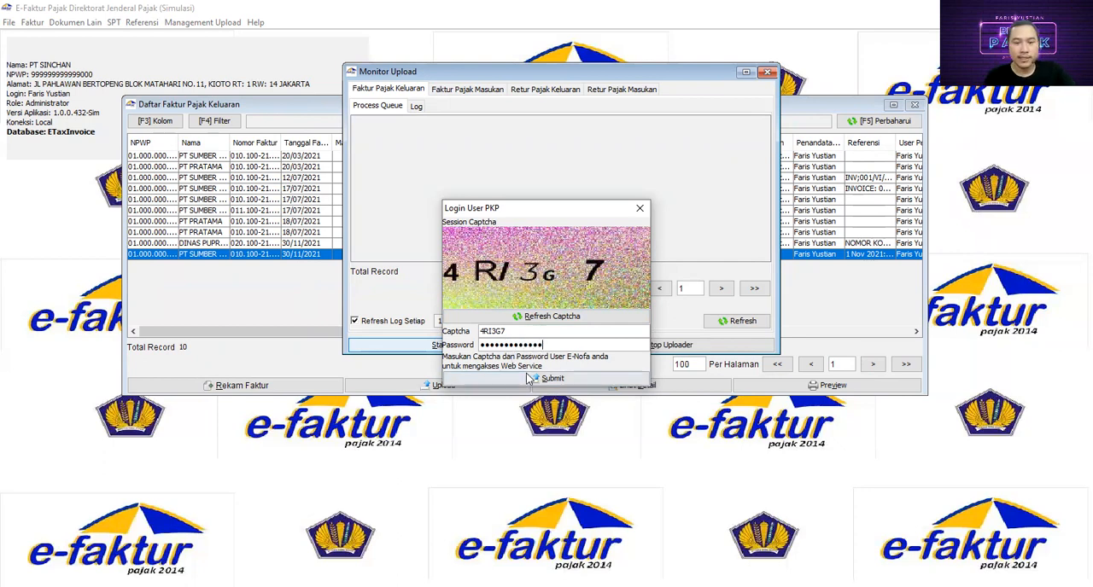
pyautogui.click(529, 380)
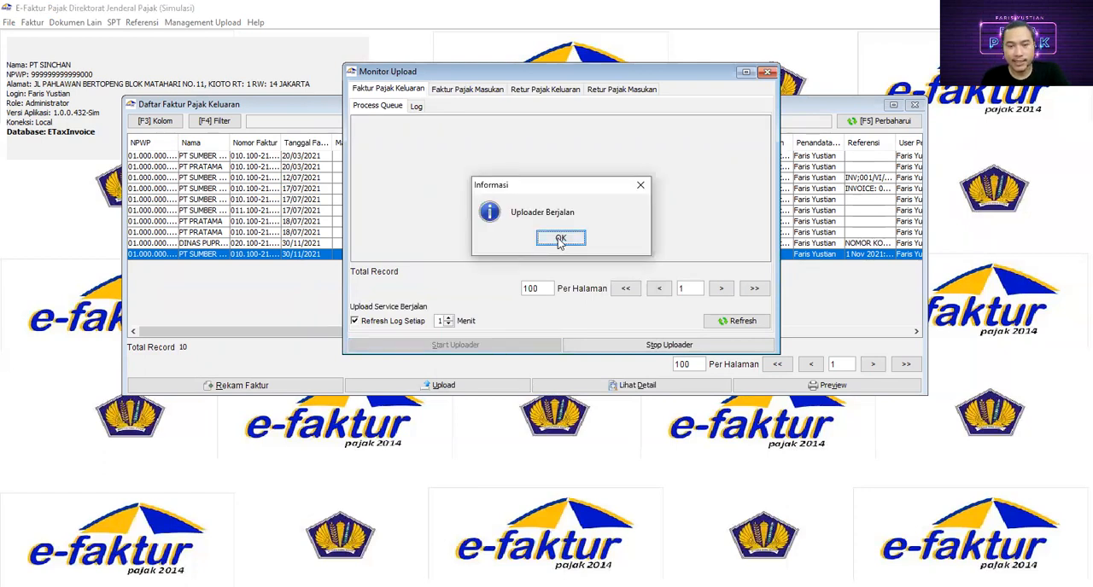
pyautogui.click(560, 239)
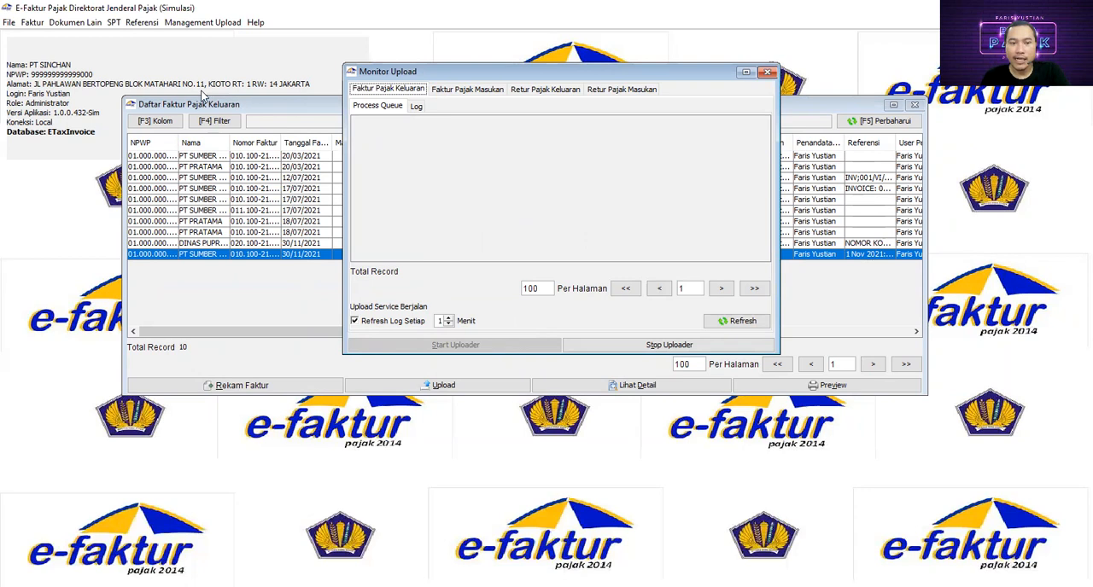
# - Refresh the output tax invoice list and widen its approval status column to read the uploaded invoice's full status
pyautogui.click(212, 106)
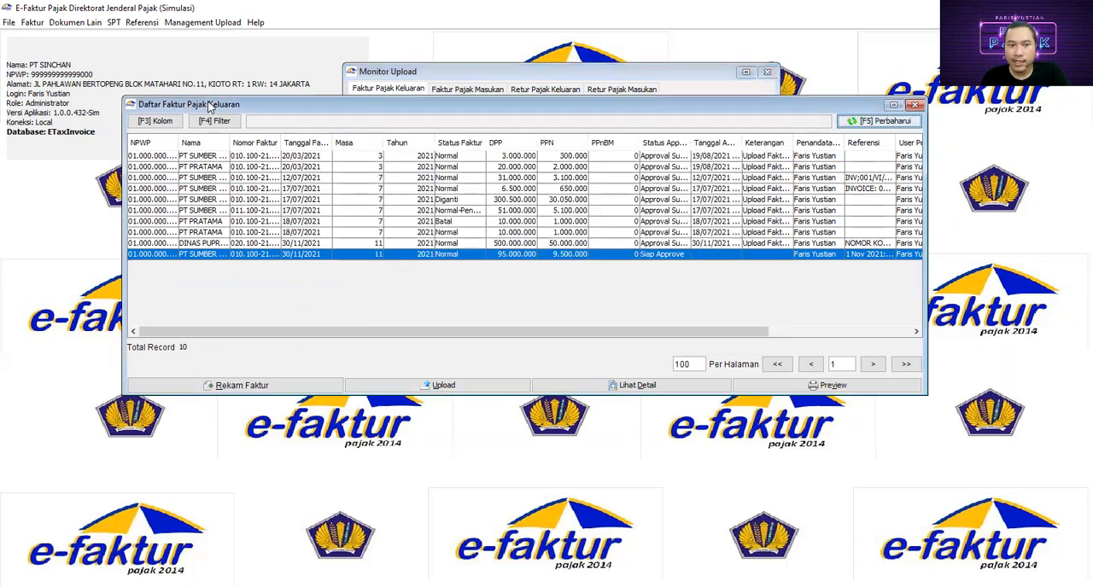
pyautogui.click(869, 124)
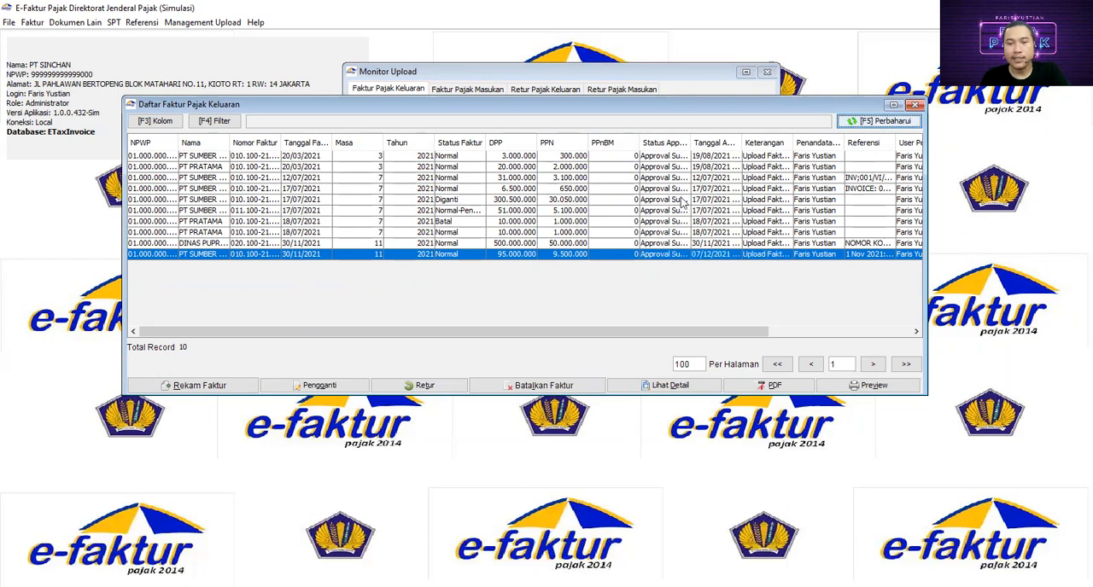
pyautogui.moveTo(691, 142); pyautogui.dragTo(739, 138)
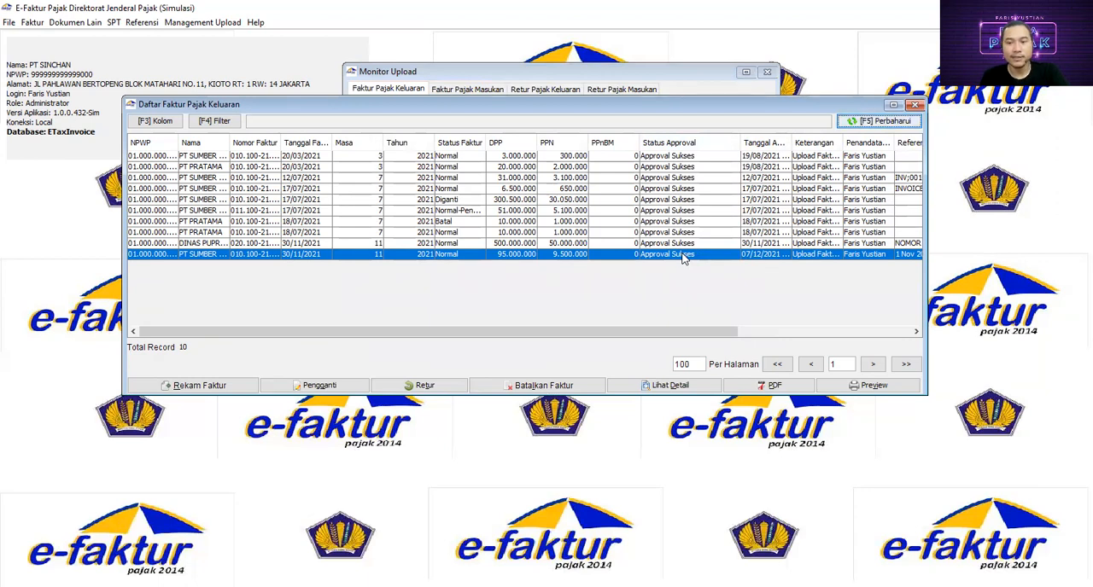
# - Open the preview of the uploaded 30/11/2021 output tax invoice
pyautogui.click(874, 386)
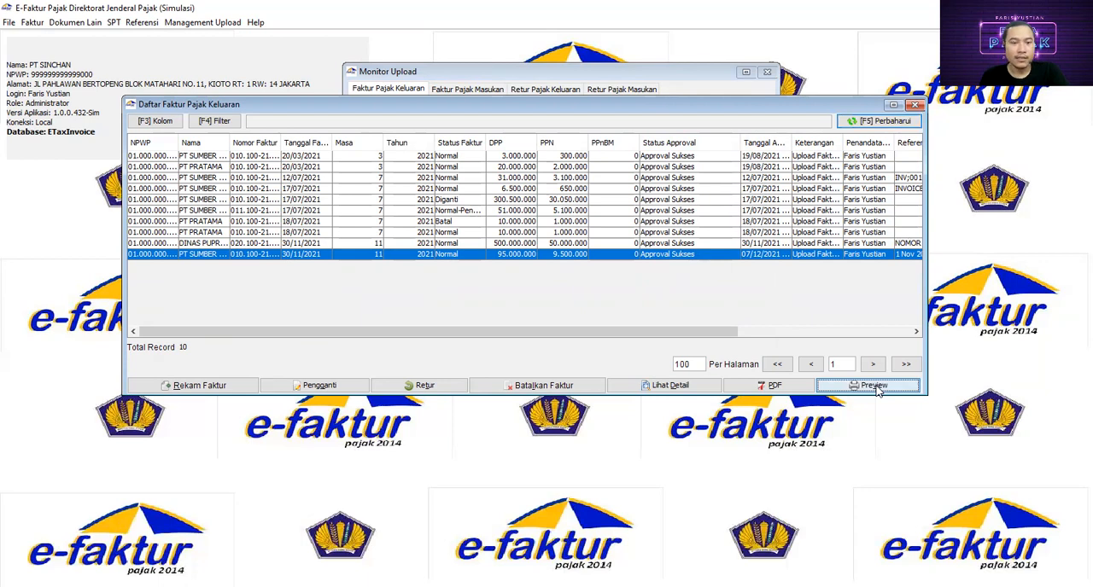